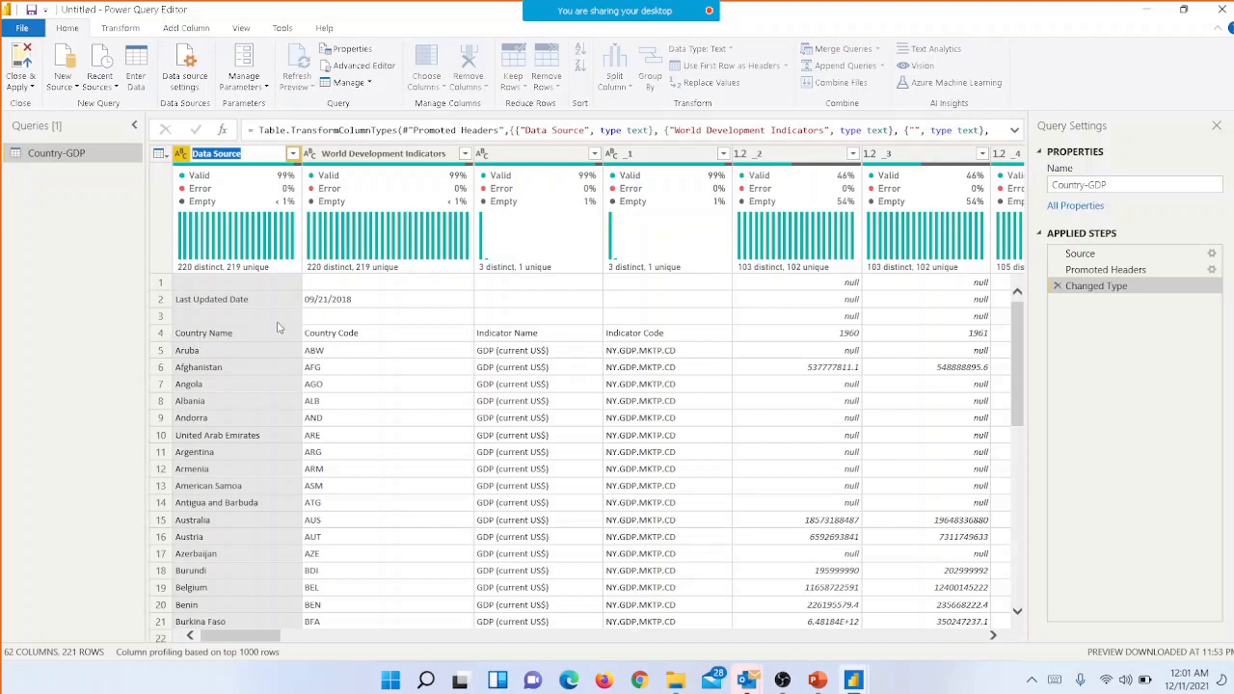
Filter the blank rows out of the Data Source column.
key(Return)
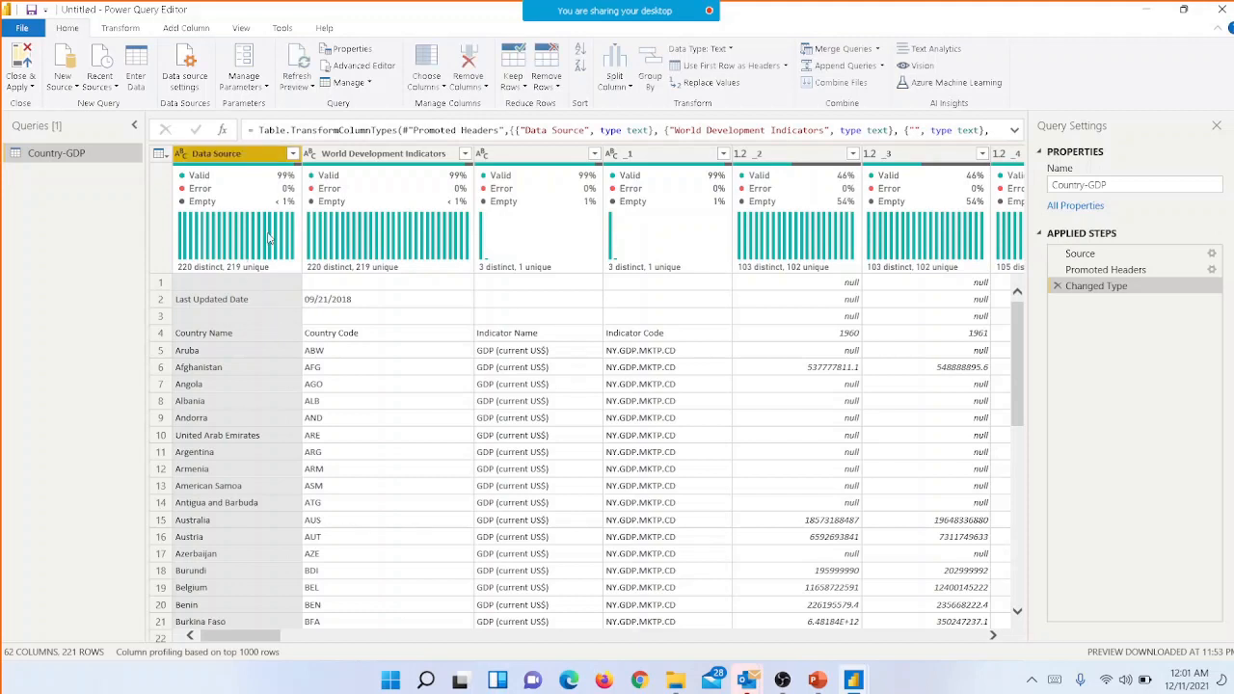
mouse_move(269, 237)
click(292, 156)
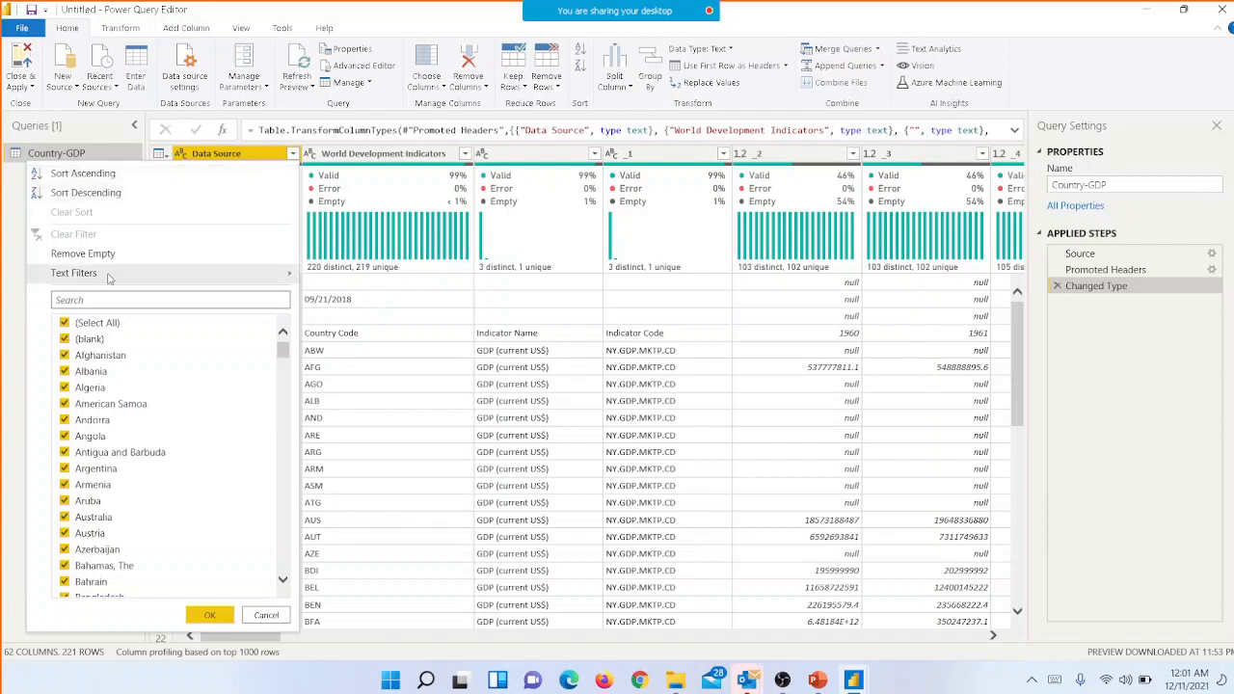
mouse_move(124, 271)
click(64, 340)
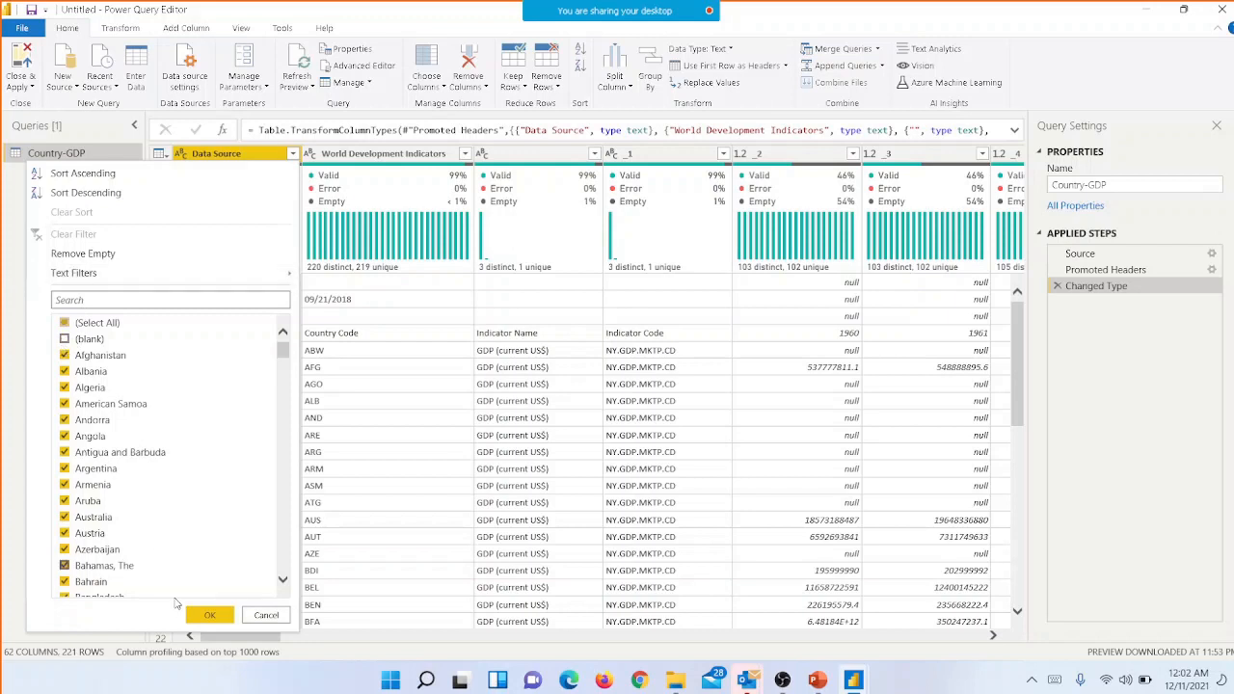
click(212, 615)
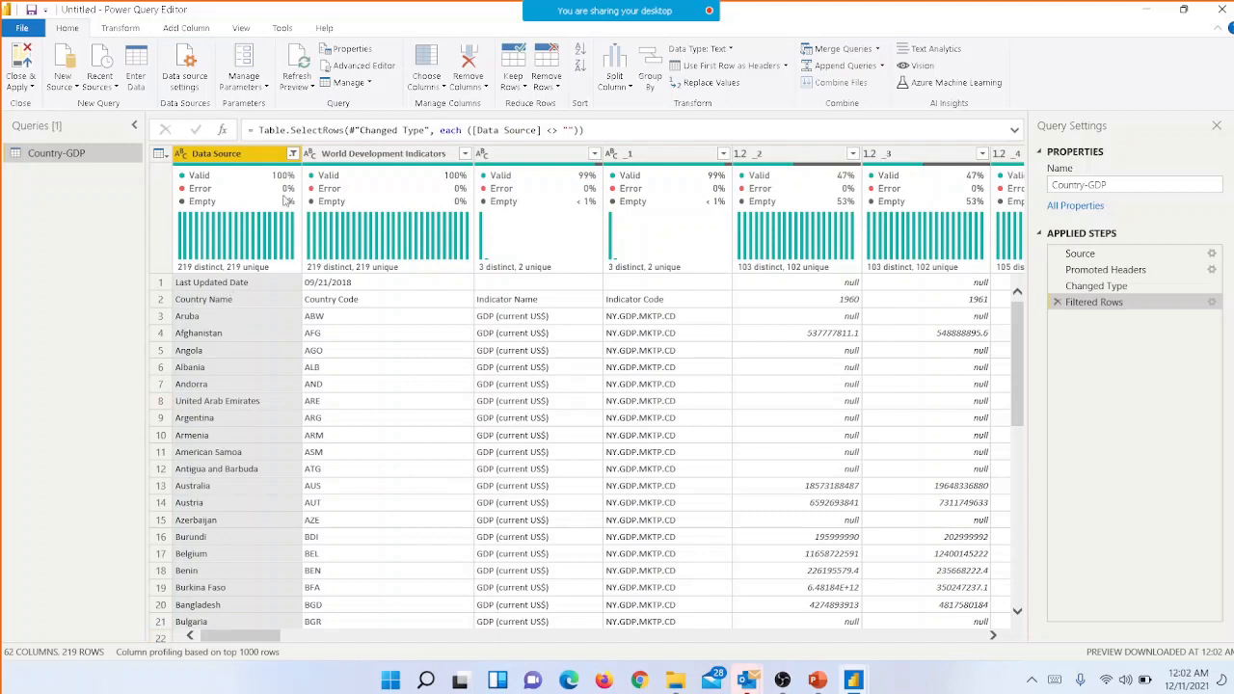
Filter the Last Updated Date row out of the Data Source column and promote the first row to headers.
click(292, 154)
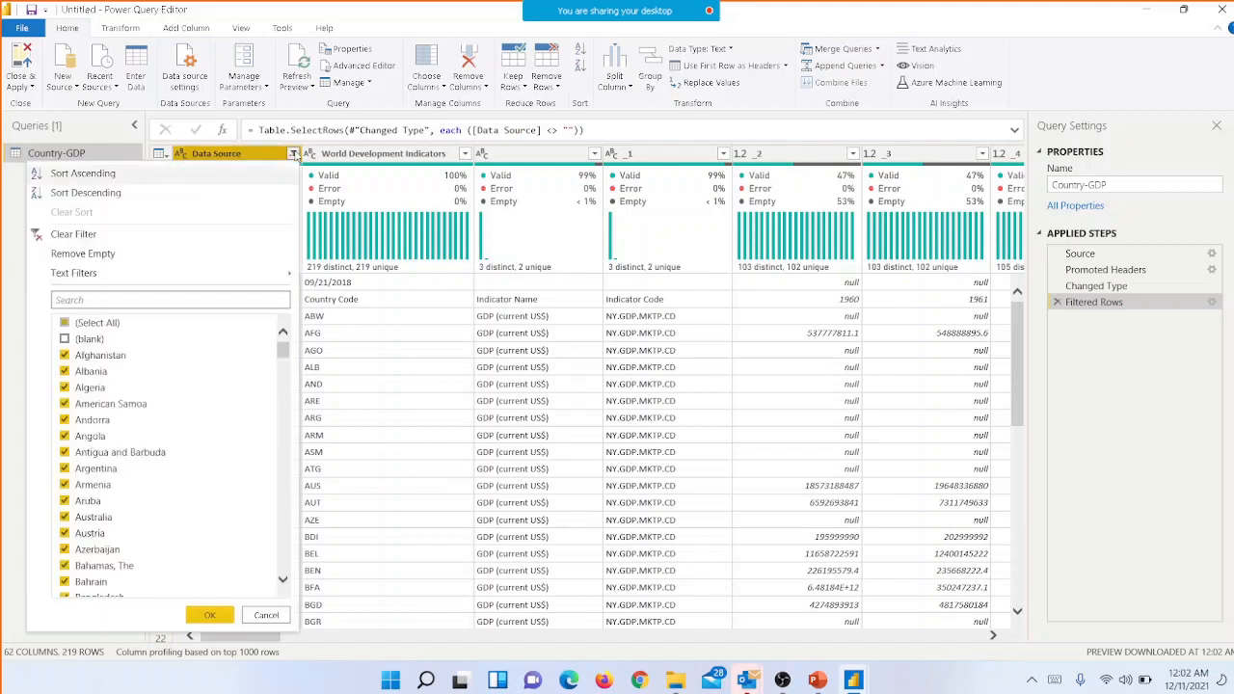
click(151, 301)
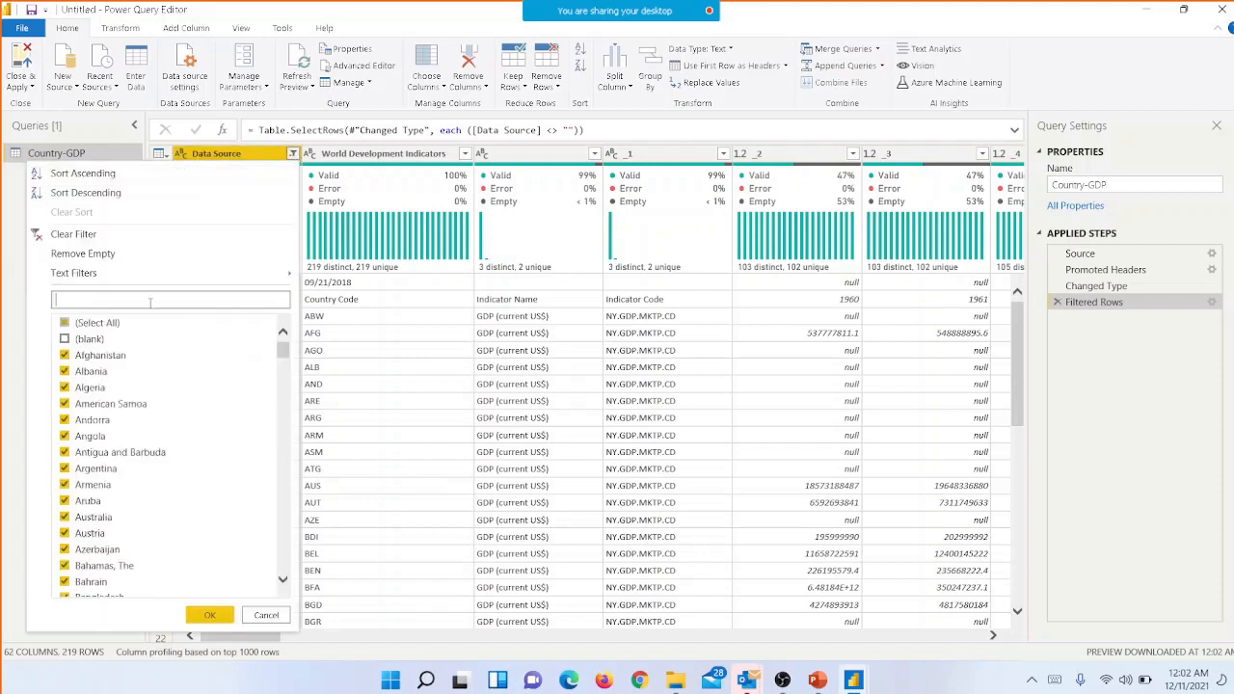
text(last)
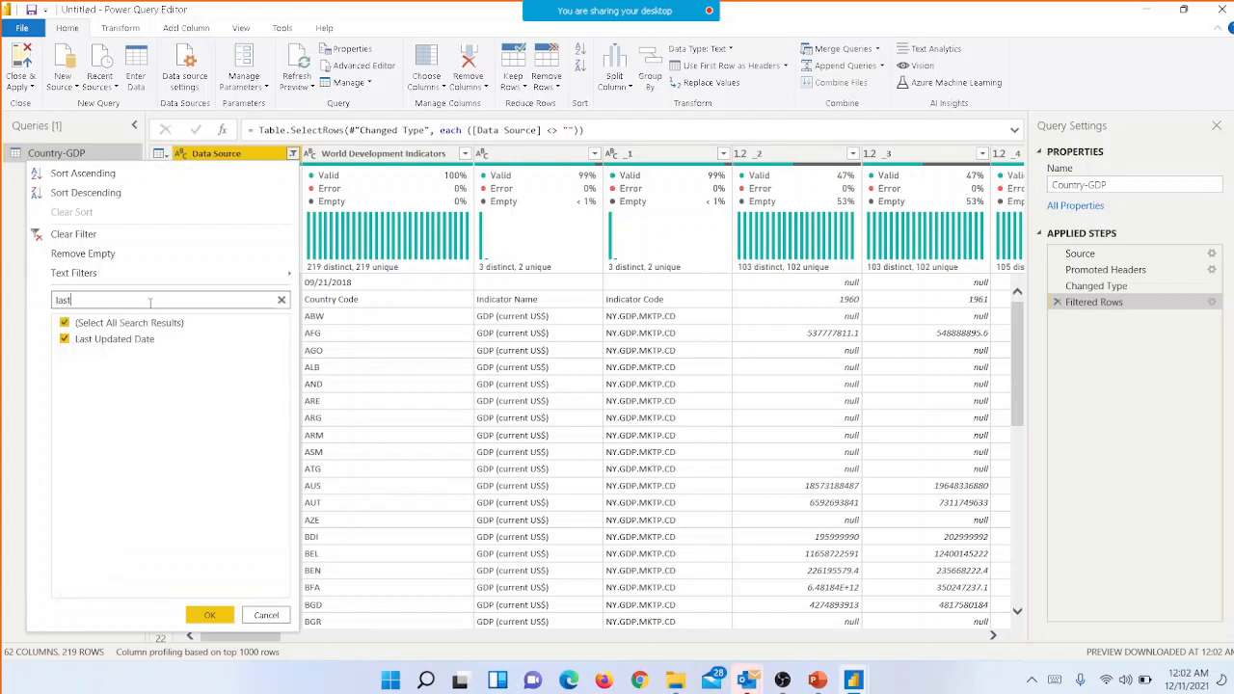
click(65, 339)
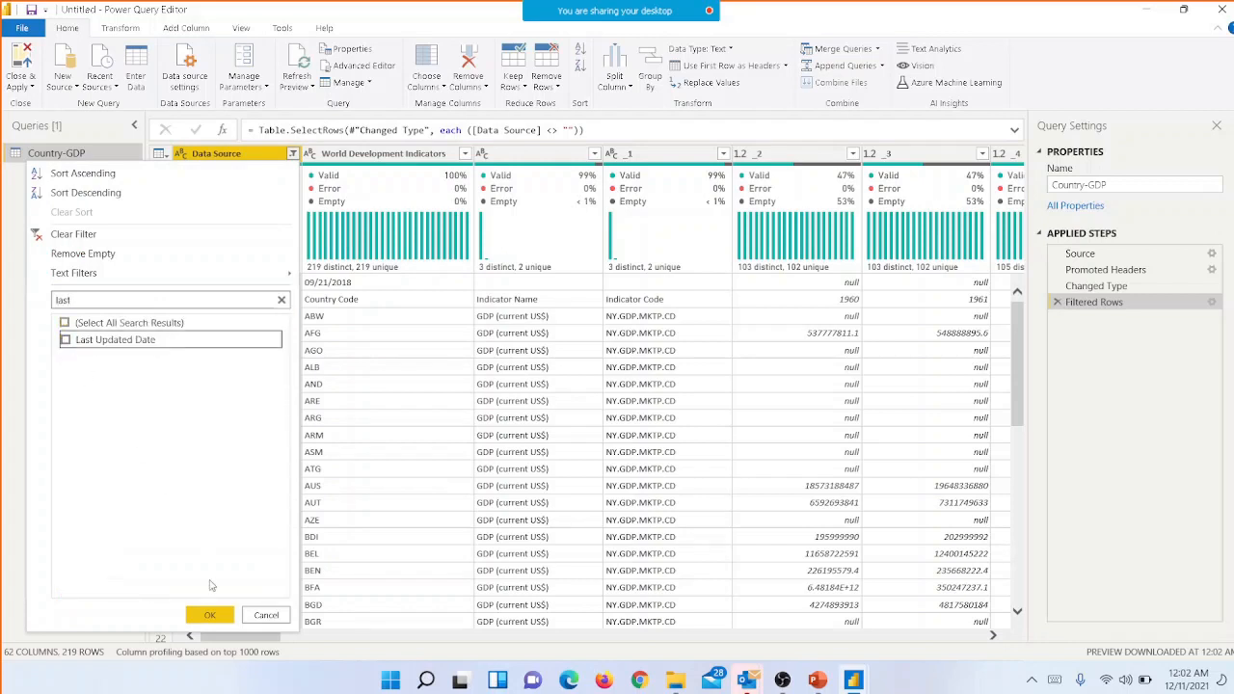
click(209, 613)
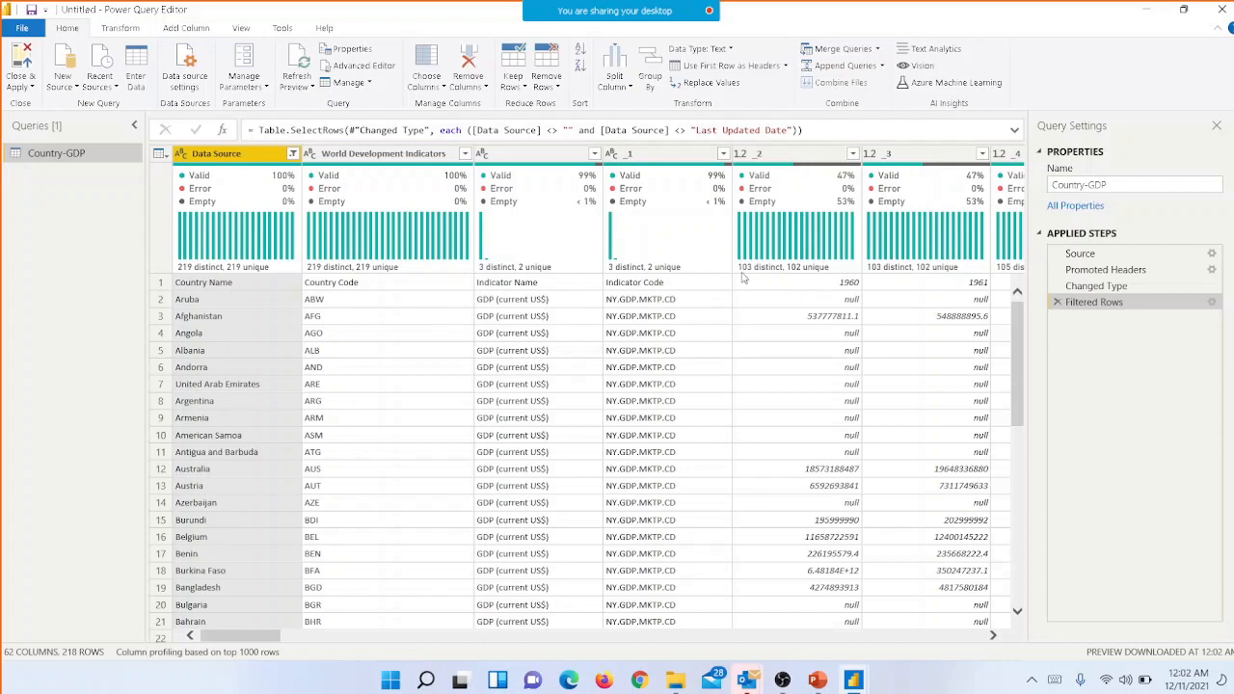
mouse_move(742, 277)
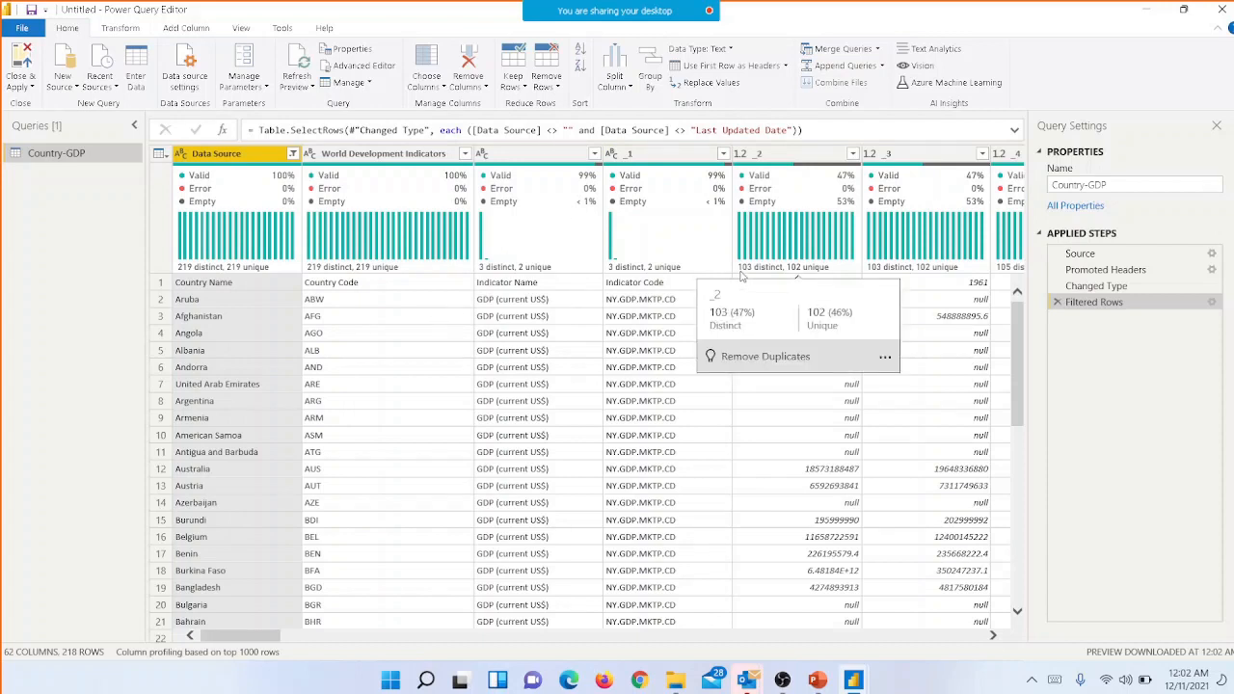
click(760, 70)
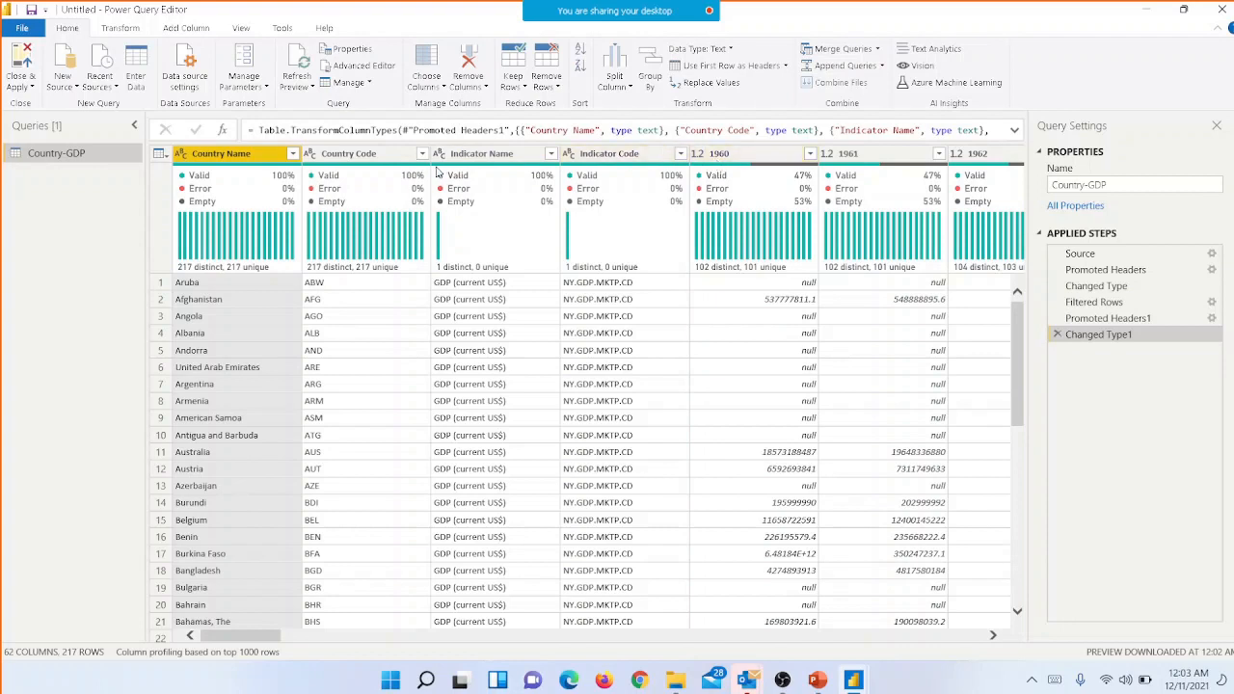
Examine the Country Name column's filter values, transform options and assigned data type.
mouse_move(436, 170)
click(293, 156)
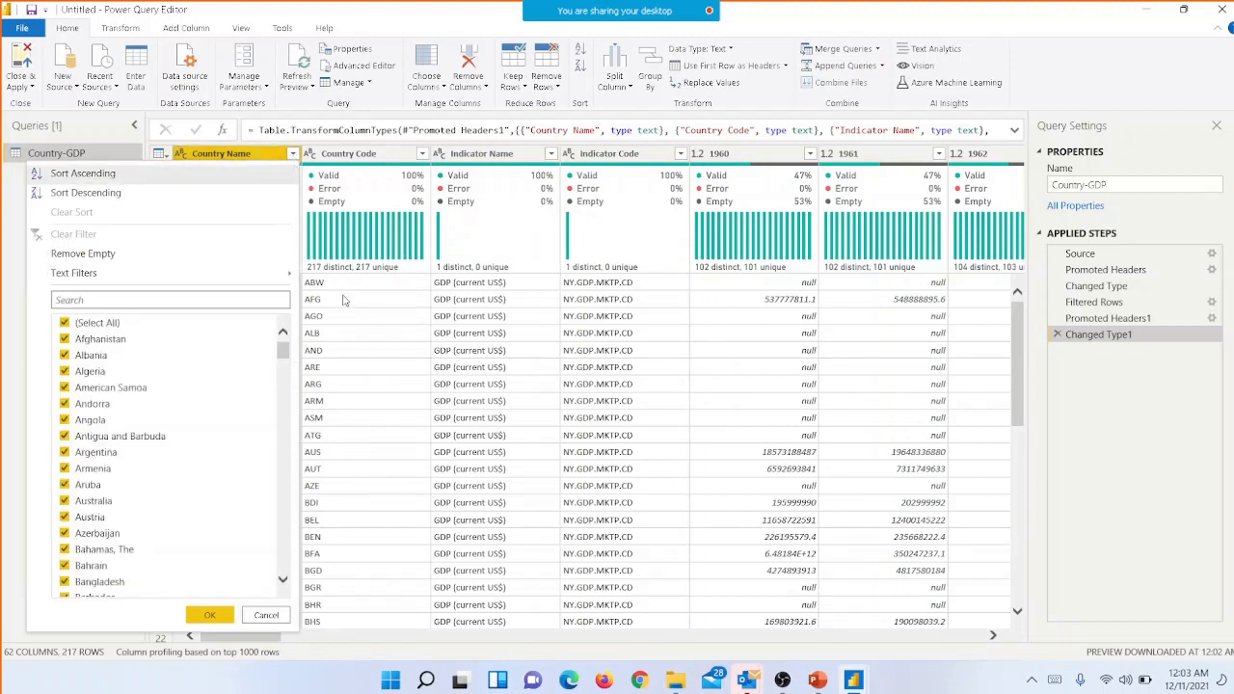
click(419, 435)
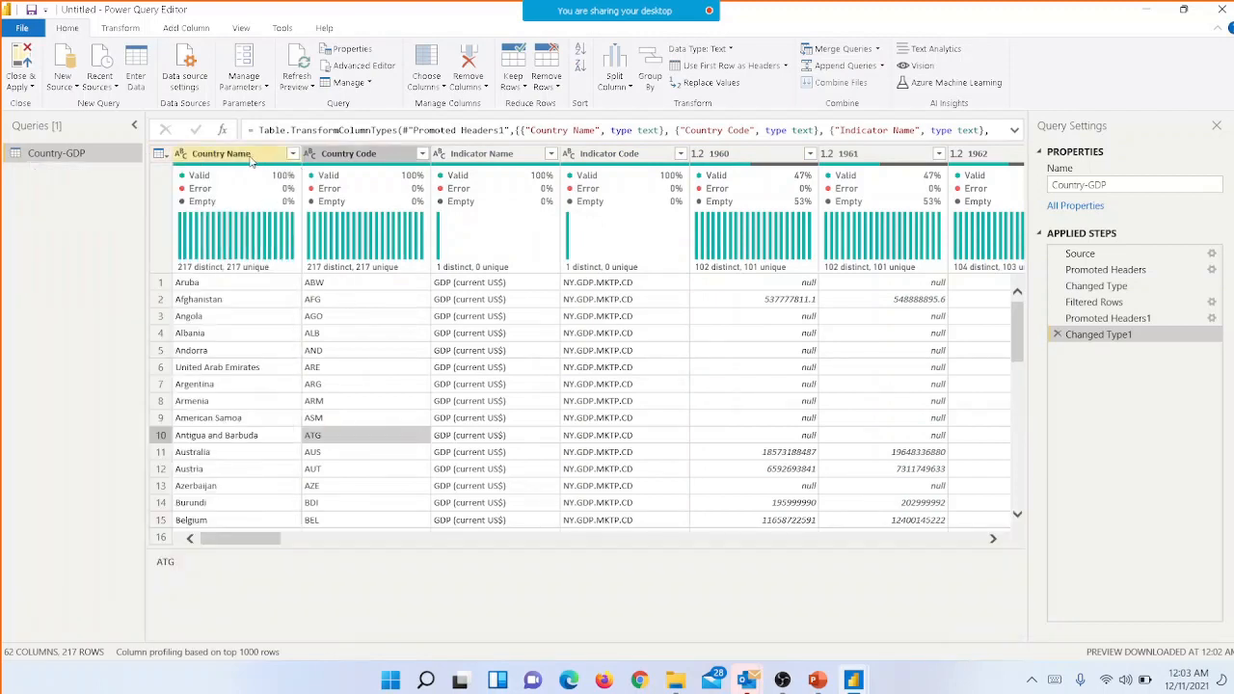
right_click(247, 159)
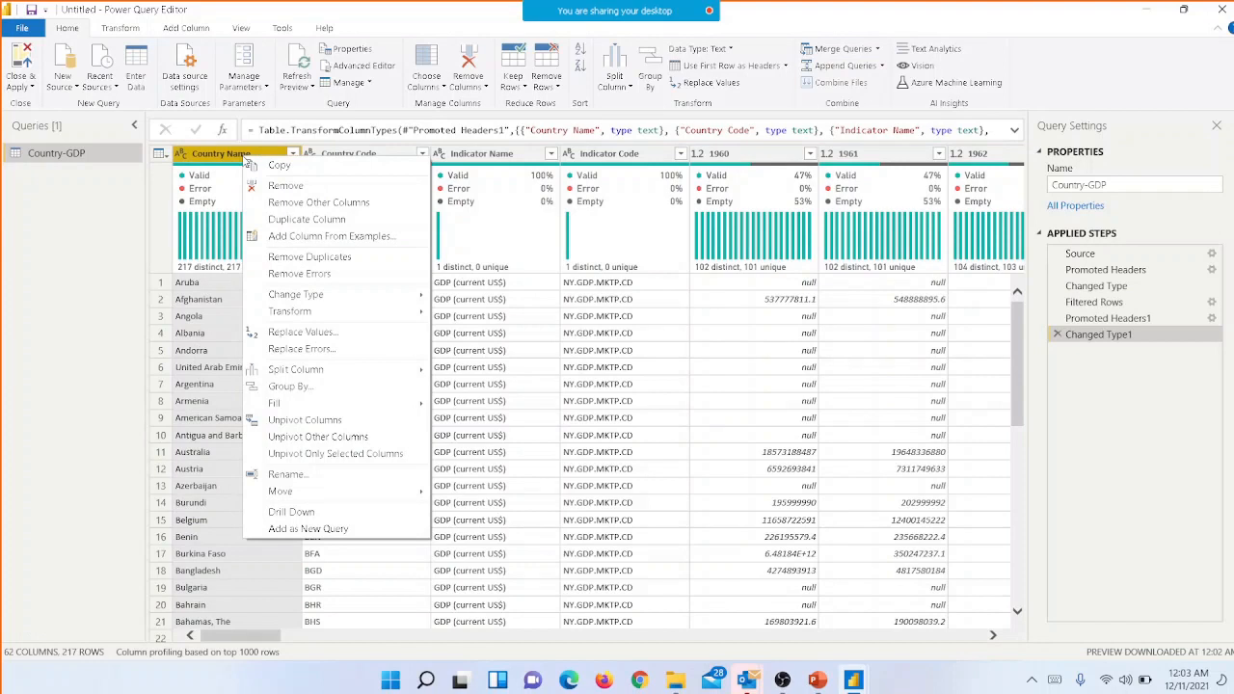
mouse_move(366, 321)
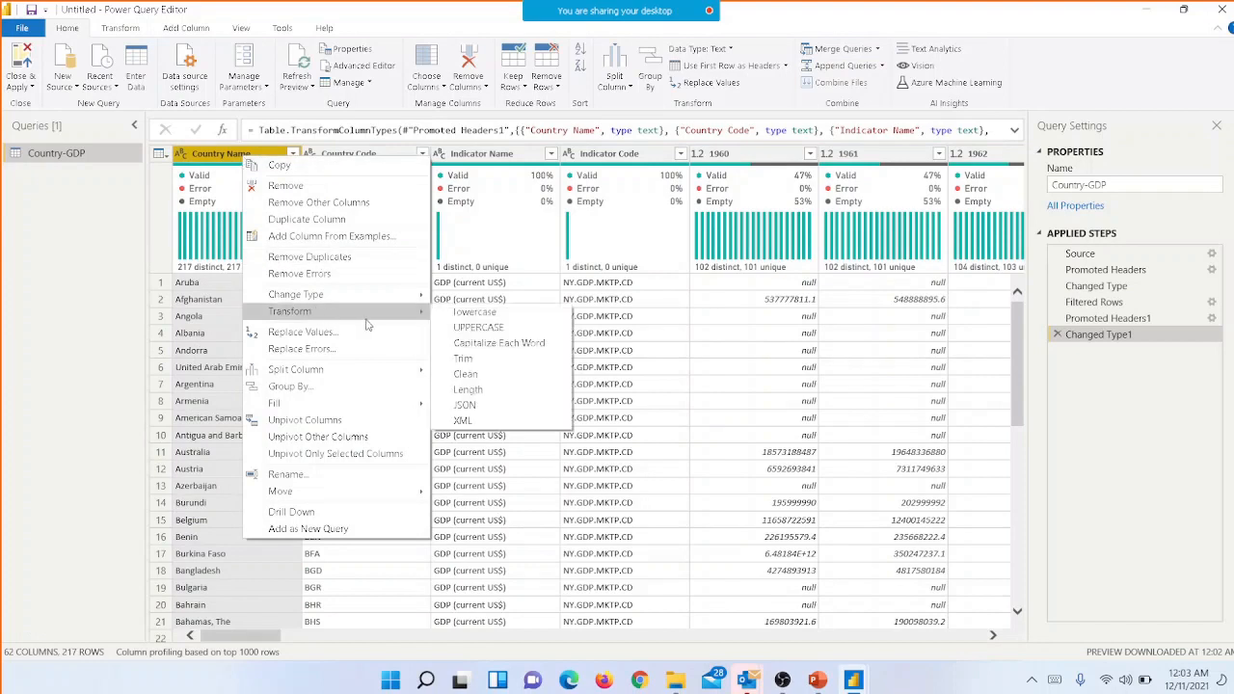
mouse_move(357, 298)
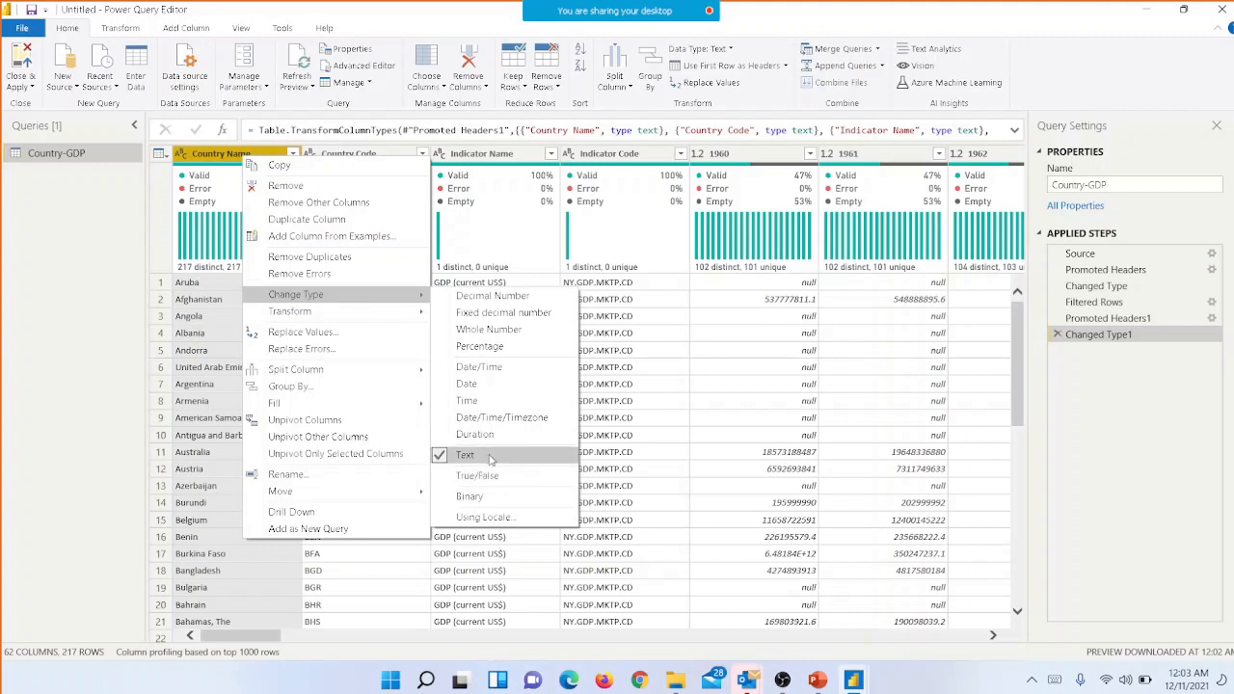
click(205, 154)
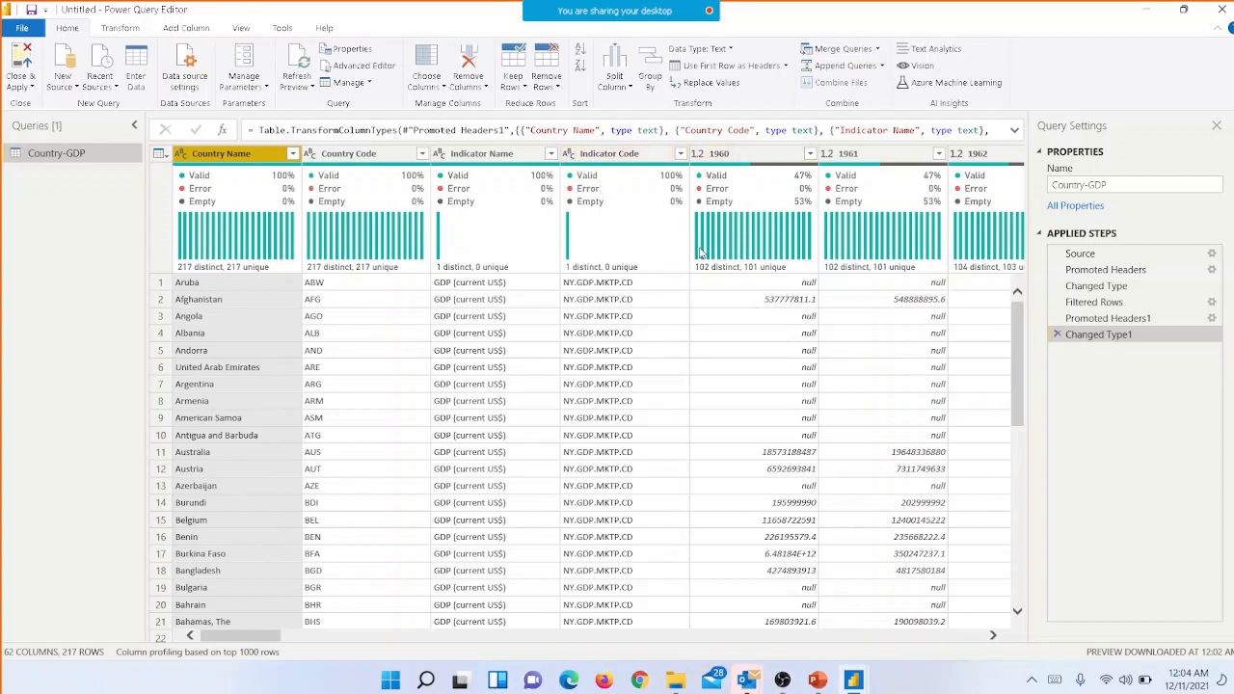
mouse_move(701, 251)
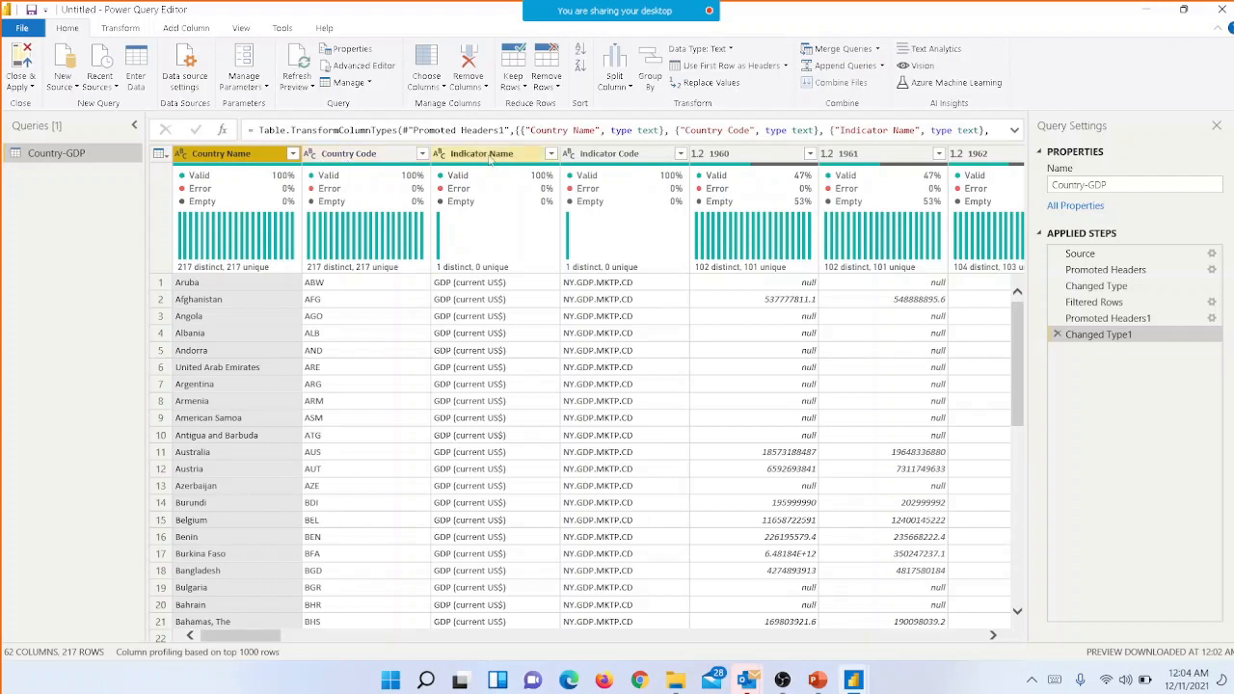
Check which distinct values the Indicator Name column contains in its filter list.
click(487, 159)
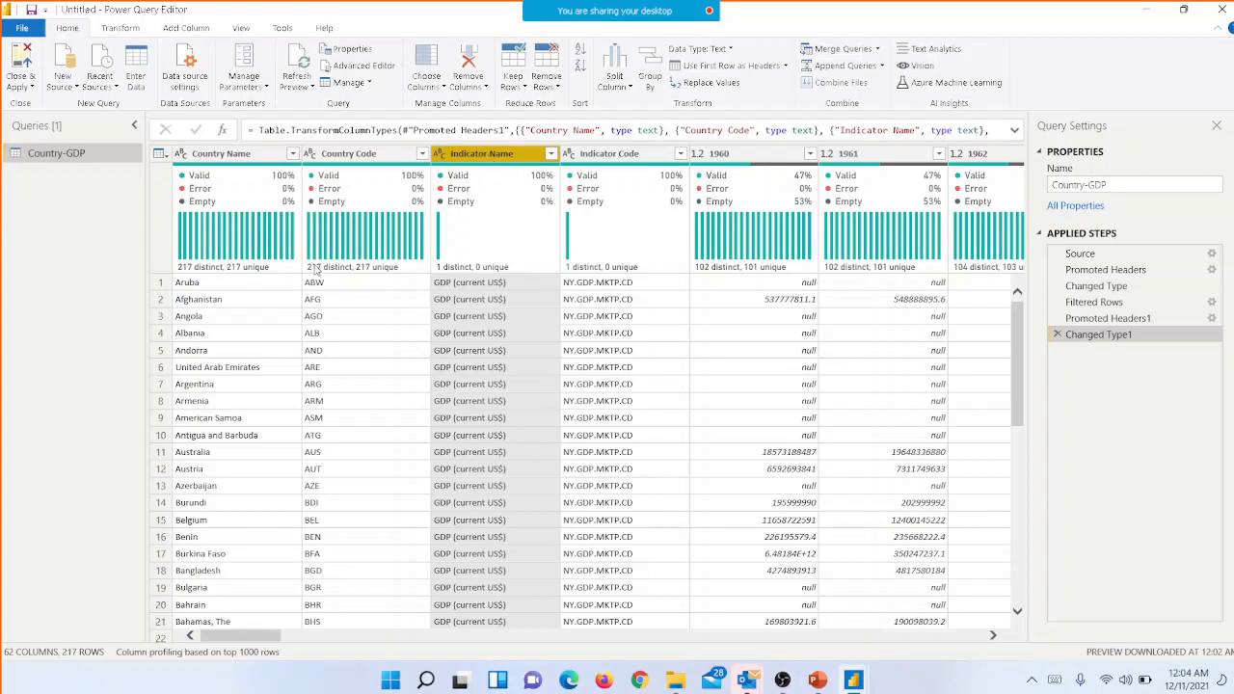
mouse_move(321, 270)
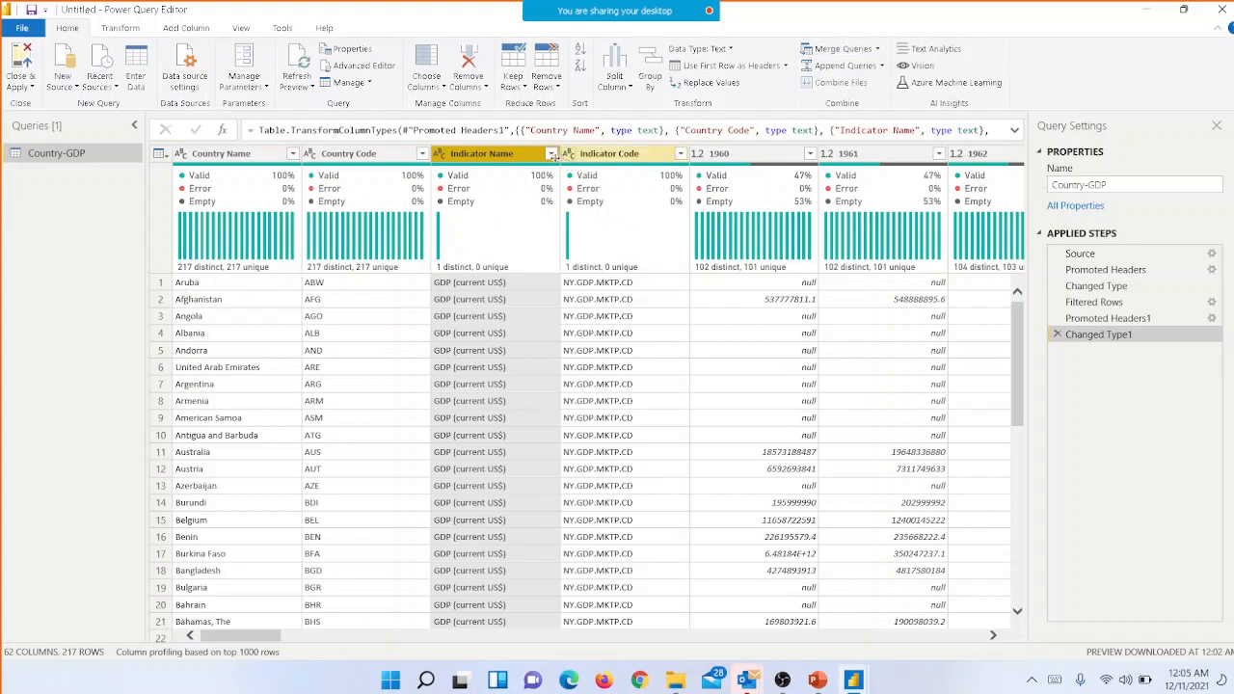
click(551, 156)
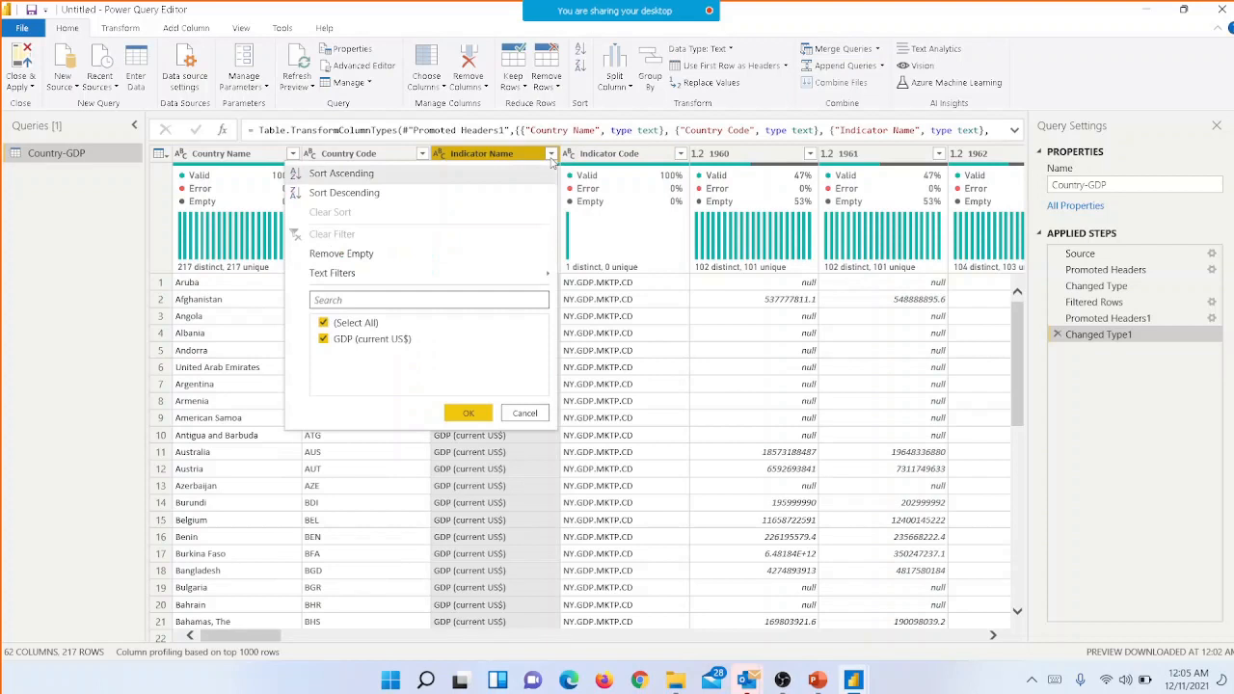
click(552, 157)
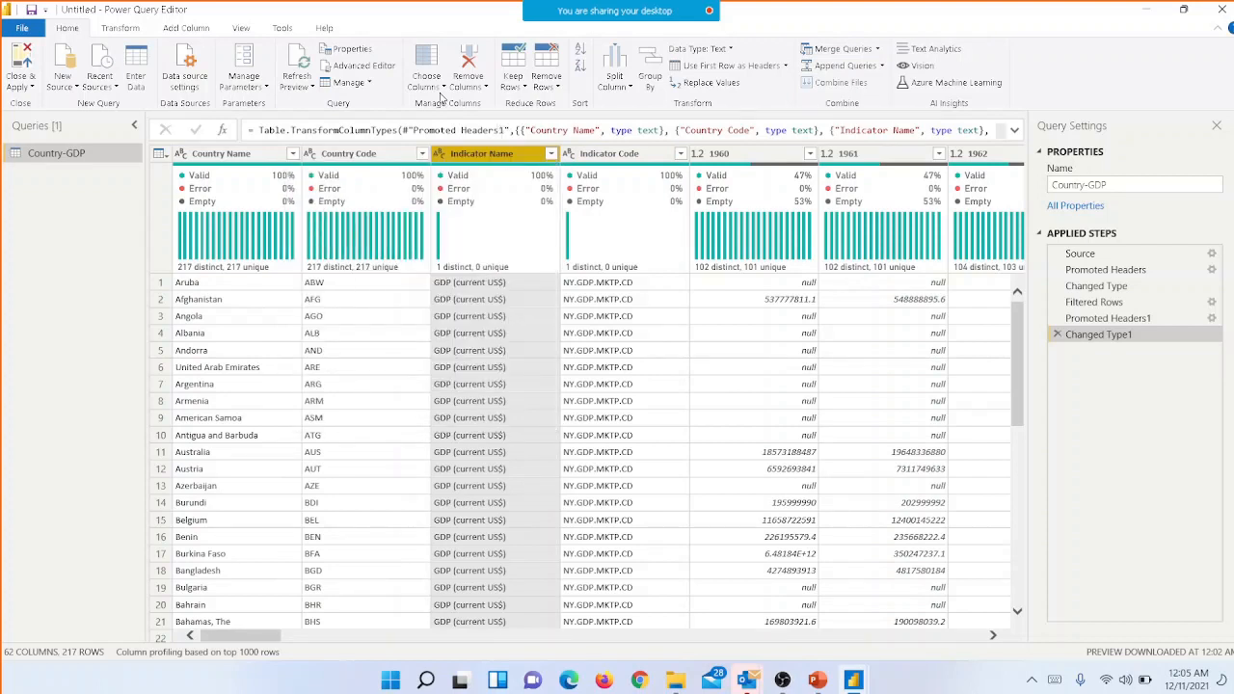
click(514, 349)
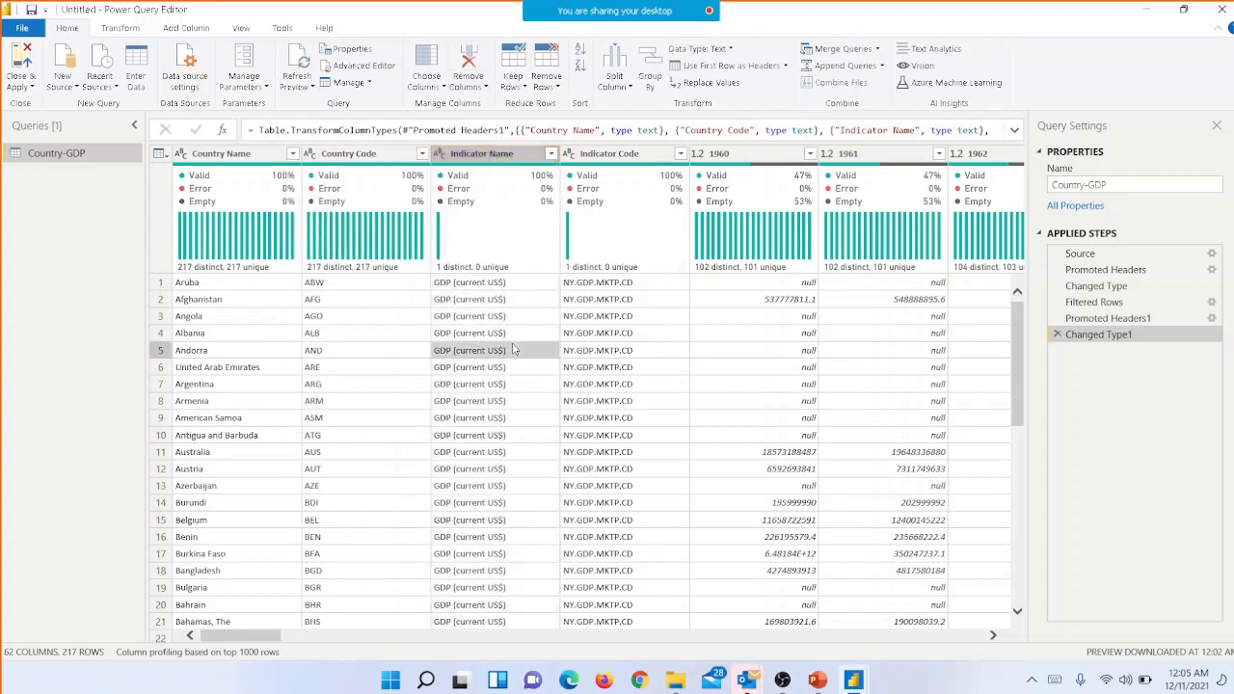
Try removing the Indicator Name column and delete the resulting applied step.
click(497, 159)
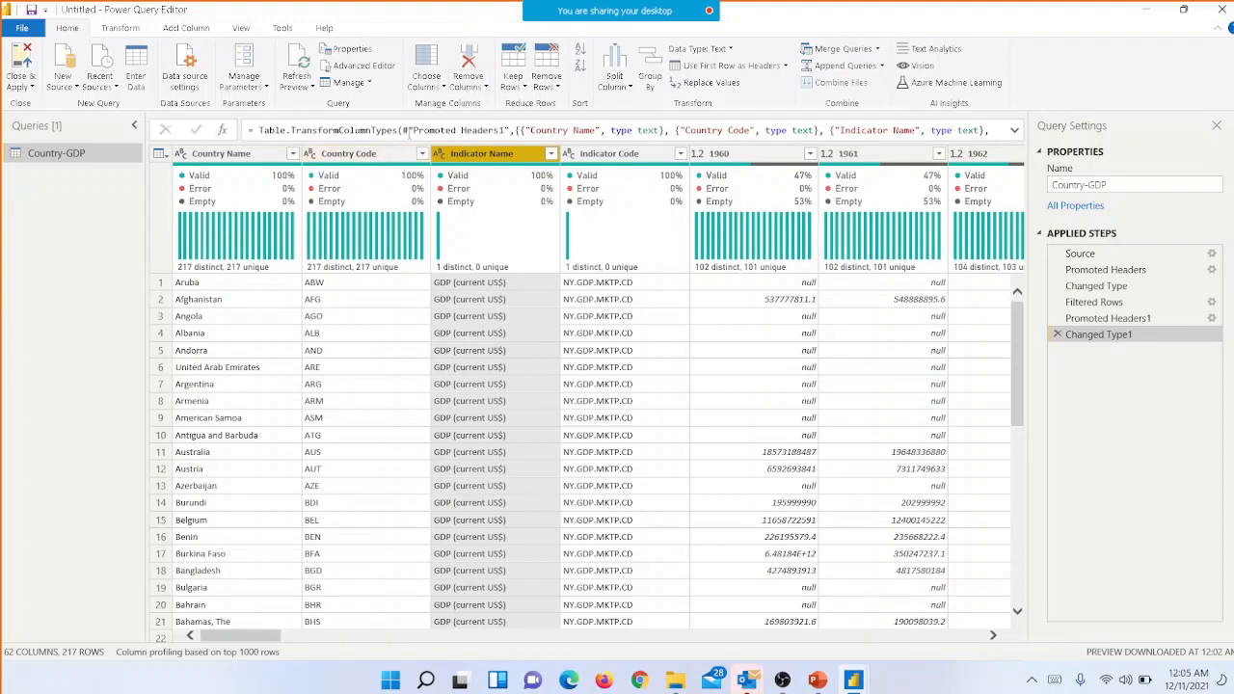
click(485, 89)
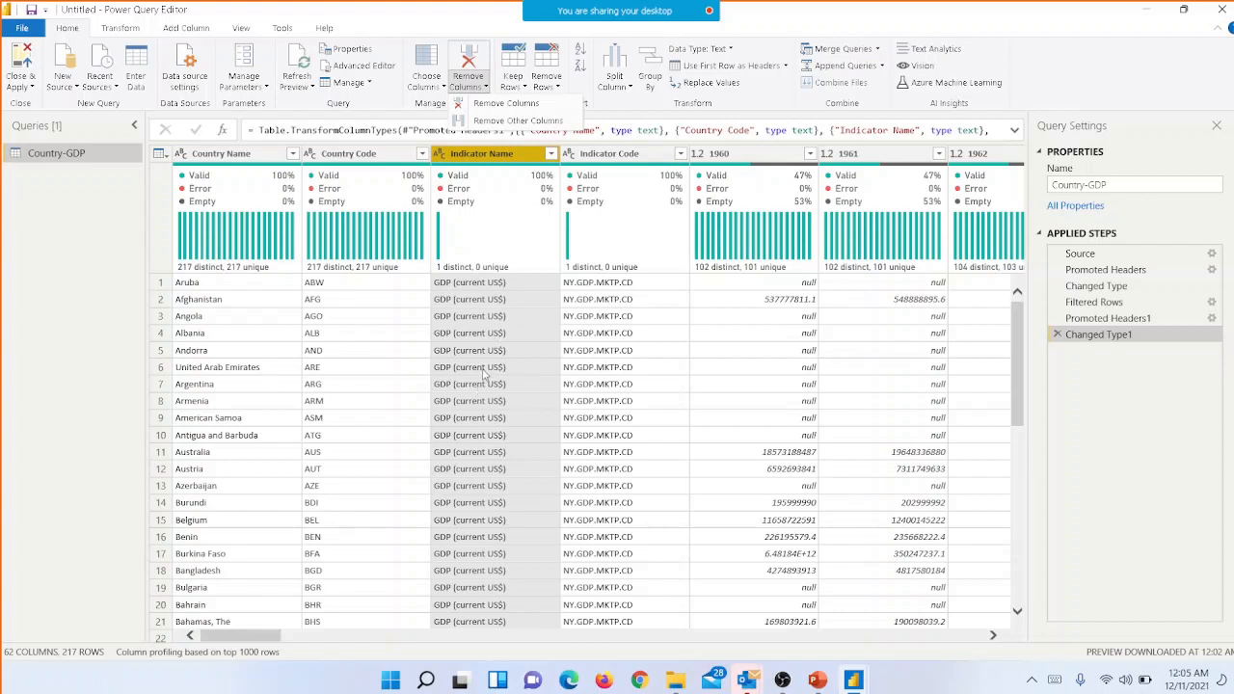
click(498, 104)
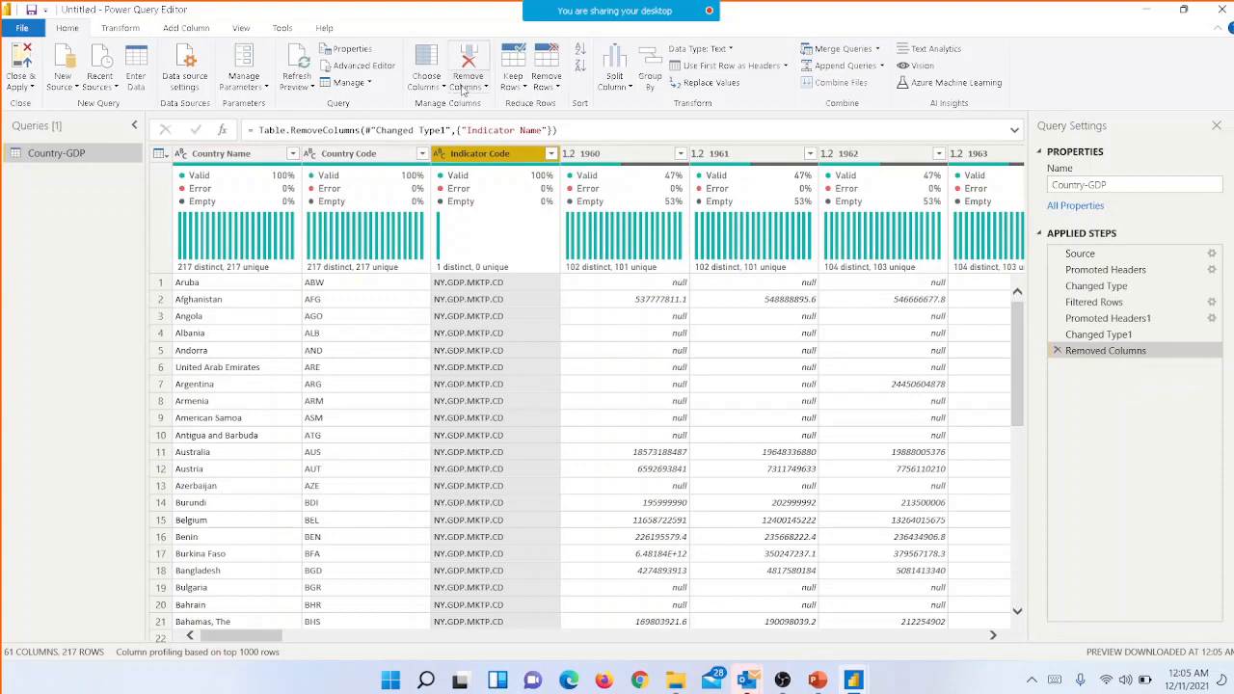
mouse_move(498, 223)
click(1057, 351)
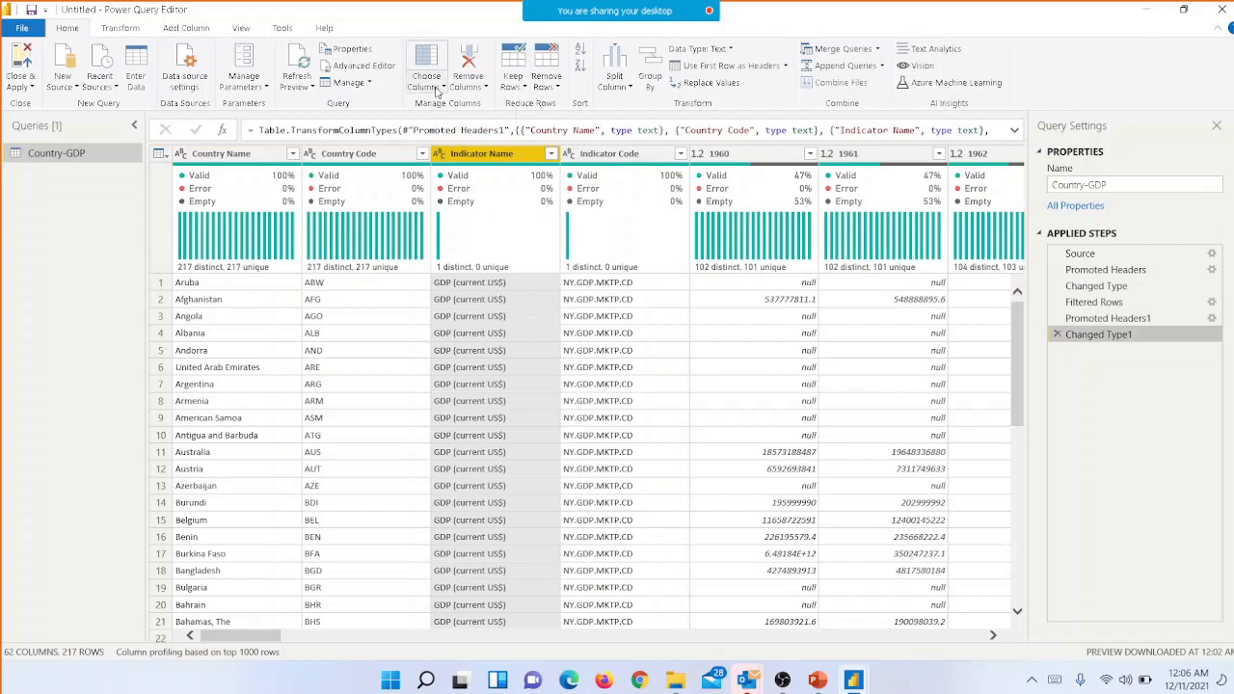
Use Choose Columns to keep every column except Indicator Name and Indicator Code.
click(437, 89)
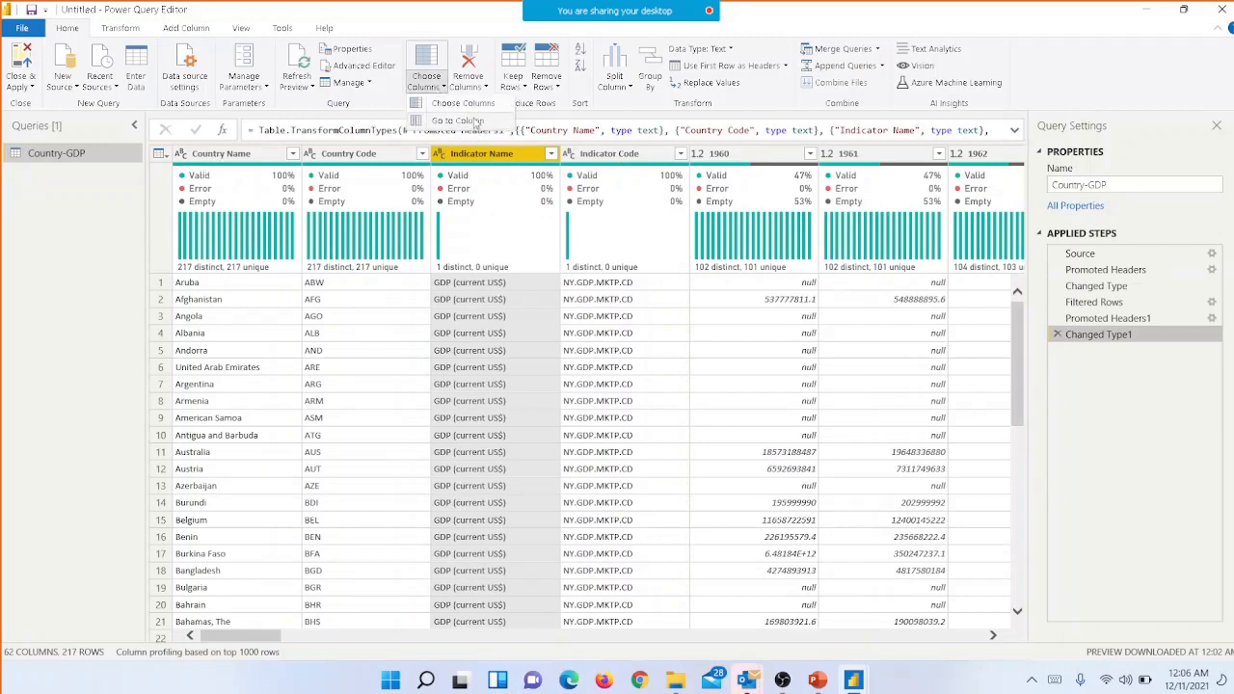
click(461, 106)
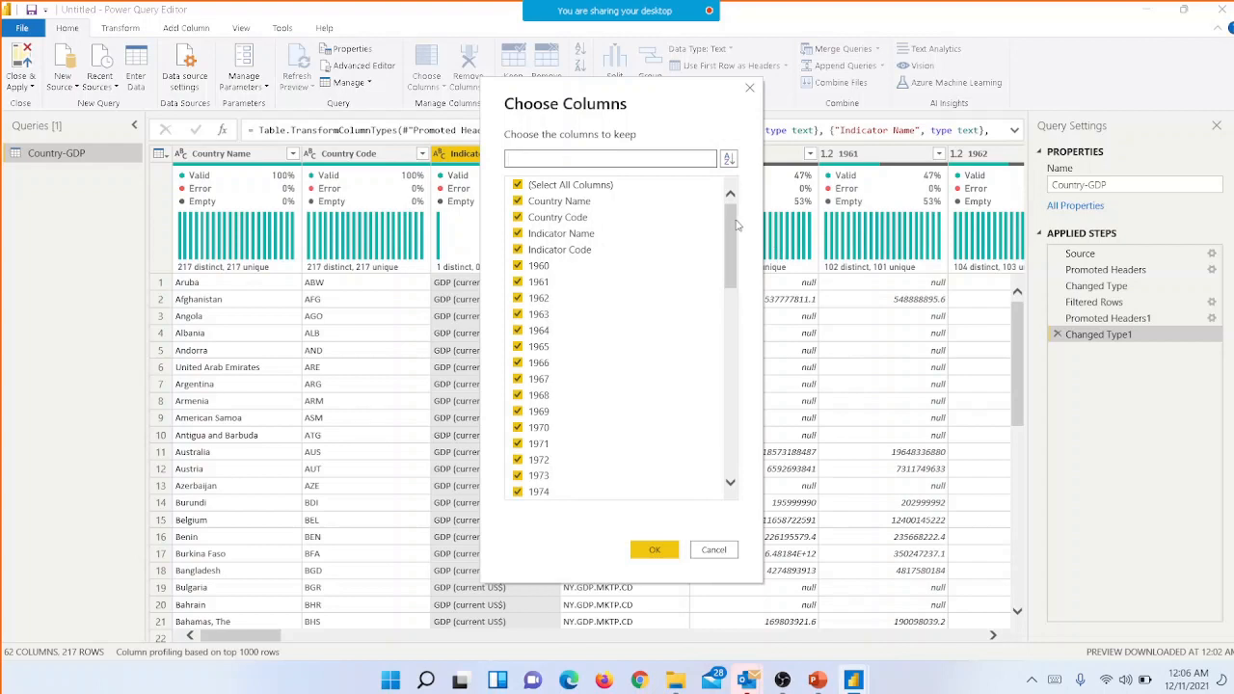
mouse_move(736, 223)
mouse_down()
mouse_move(747, 431)
mouse_move(742, 241)
mouse_up()
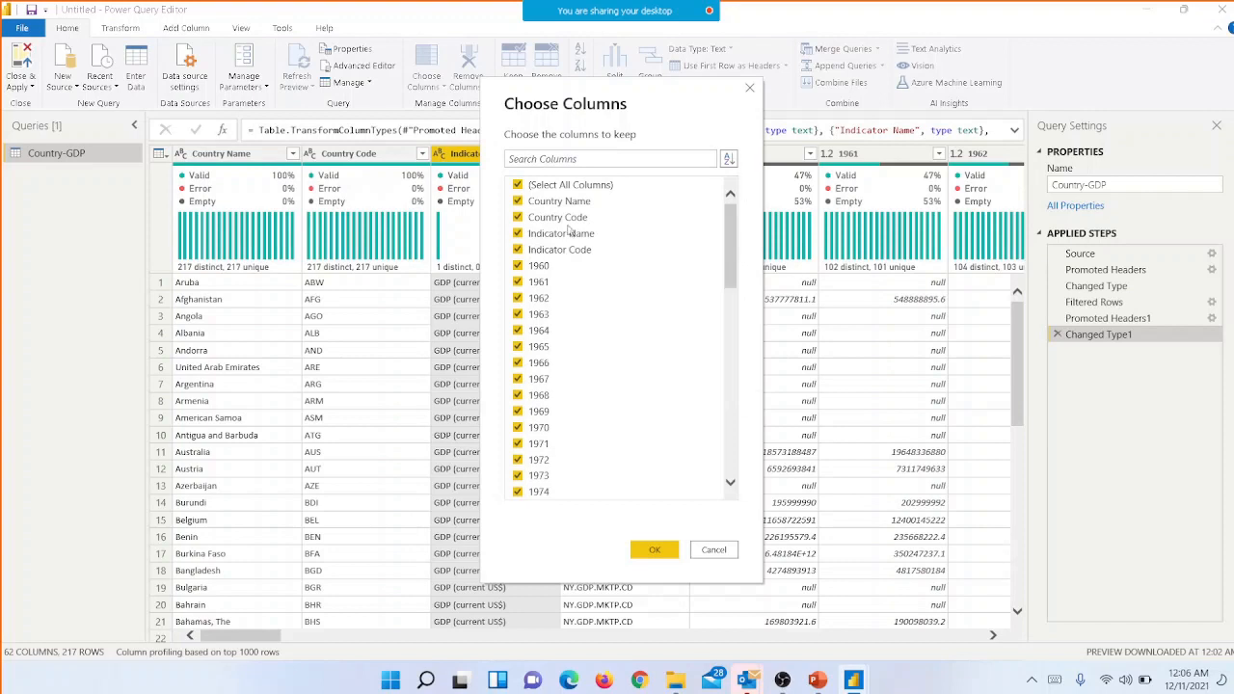
click(518, 235)
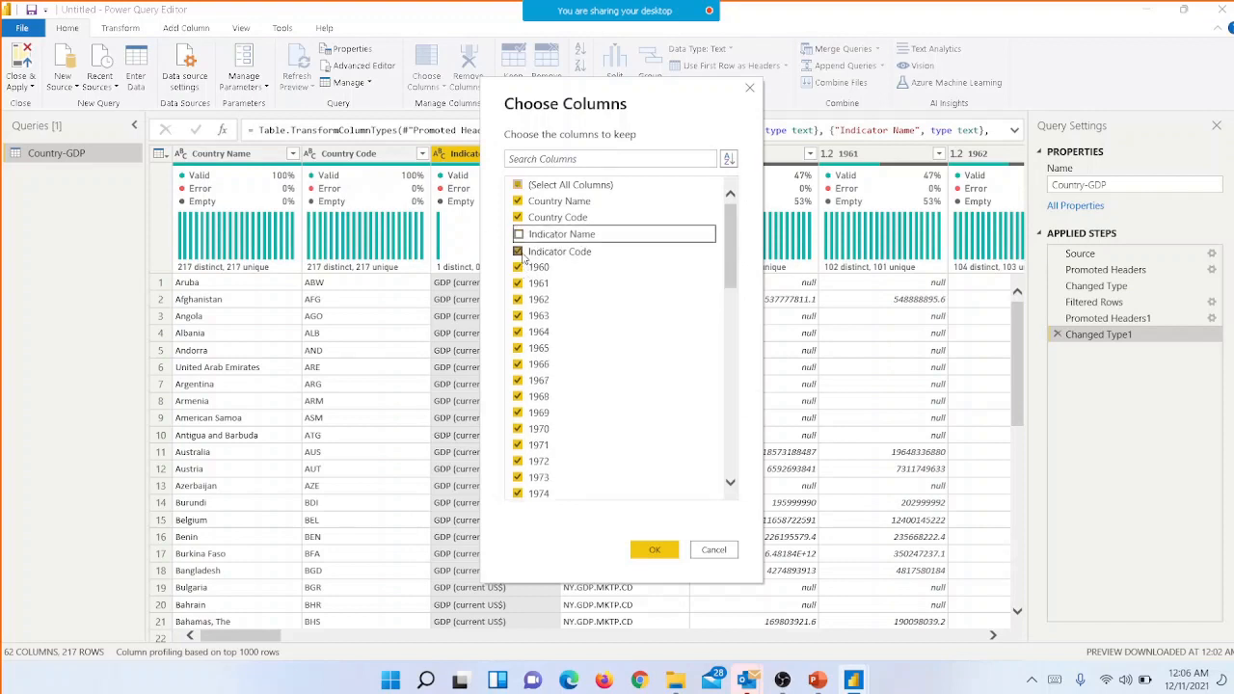
click(518, 251)
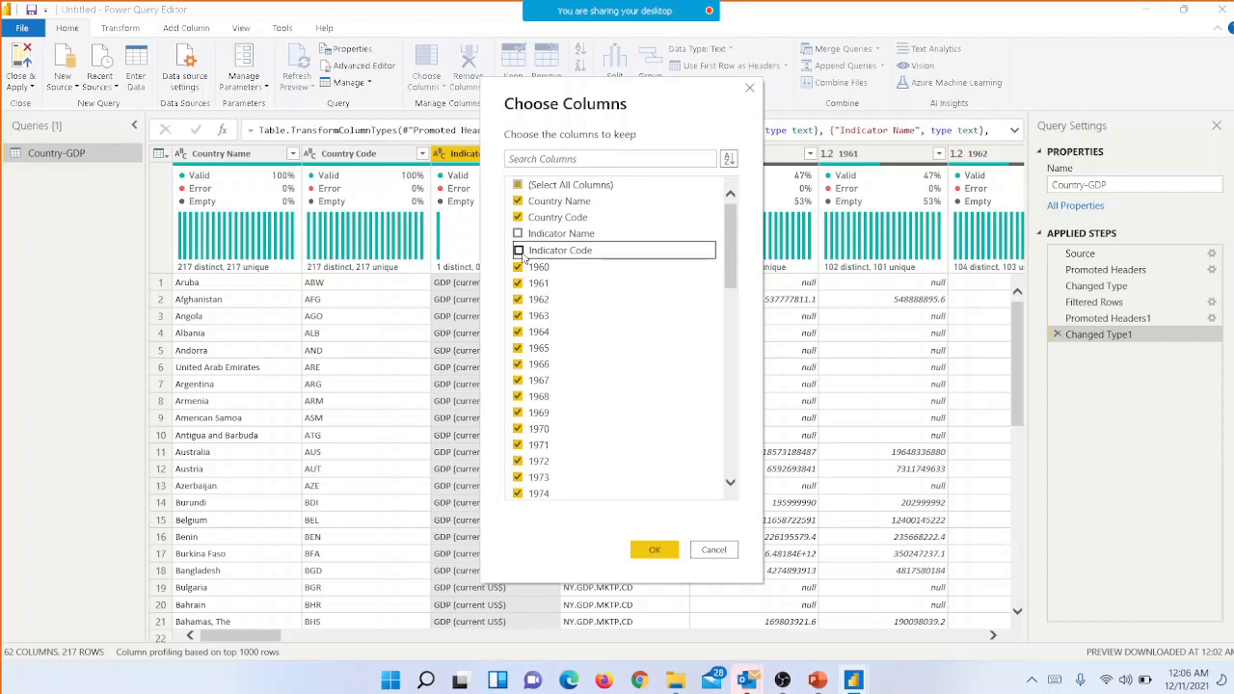
click(654, 549)
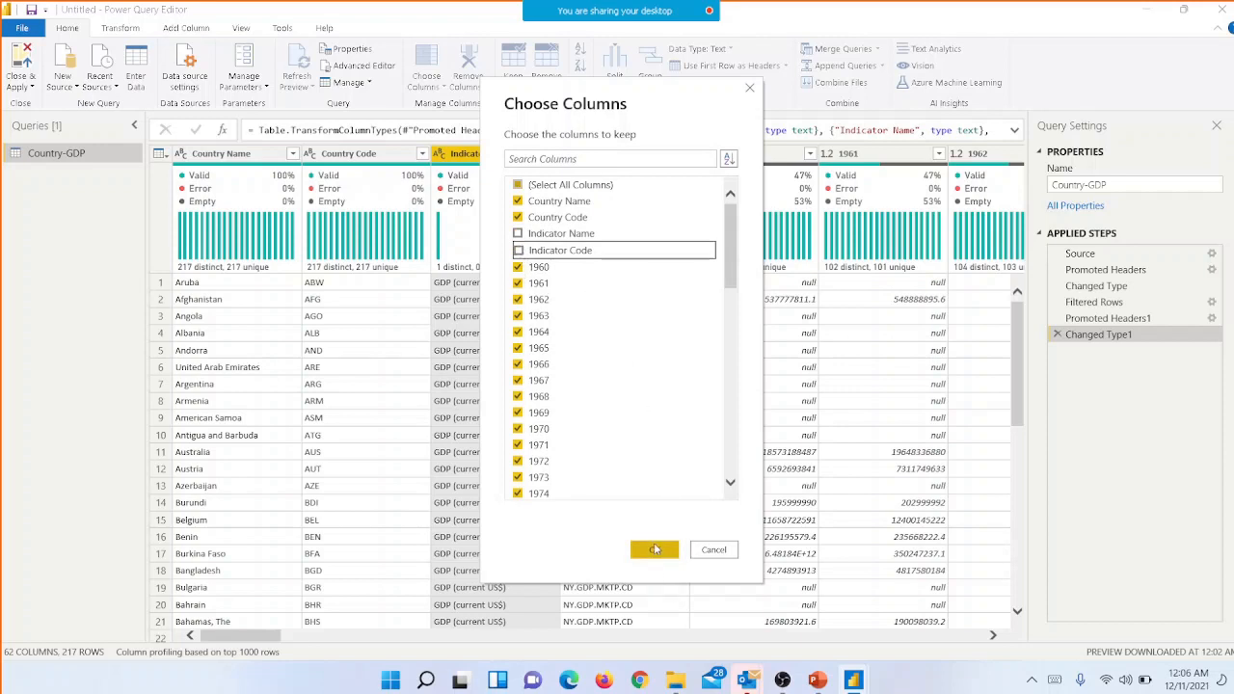
click(655, 549)
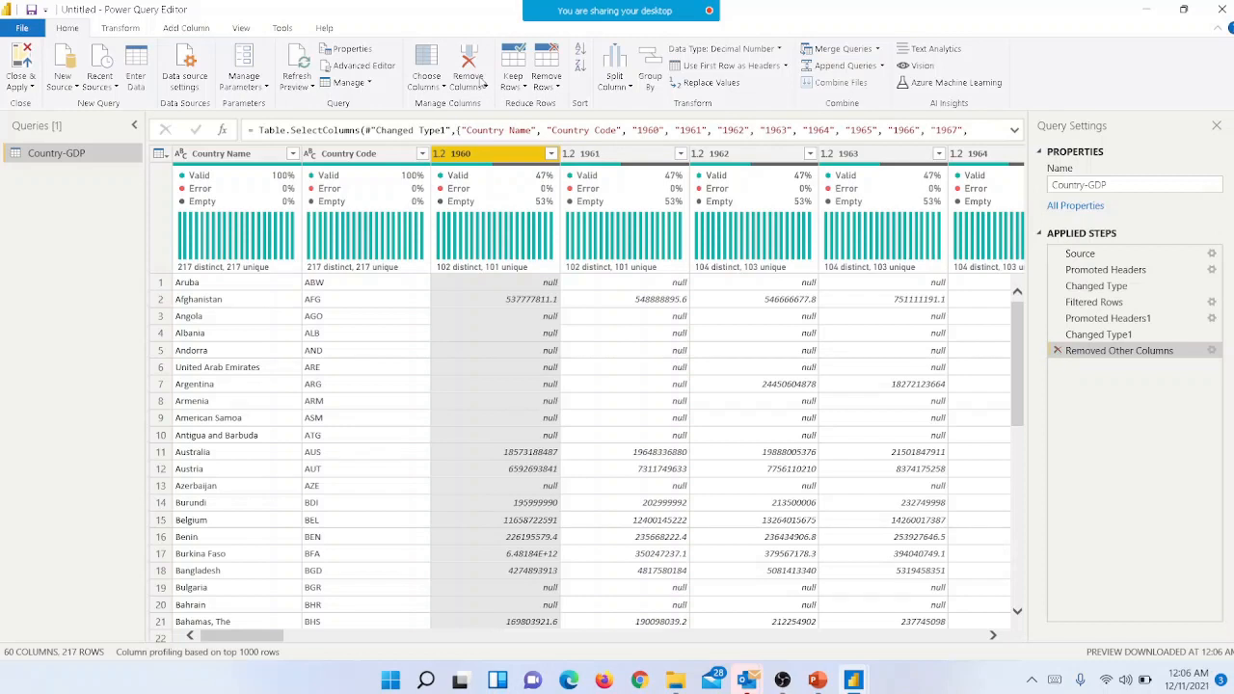
Review which columns are kept in the Choose Columns list without changing the selection.
click(440, 89)
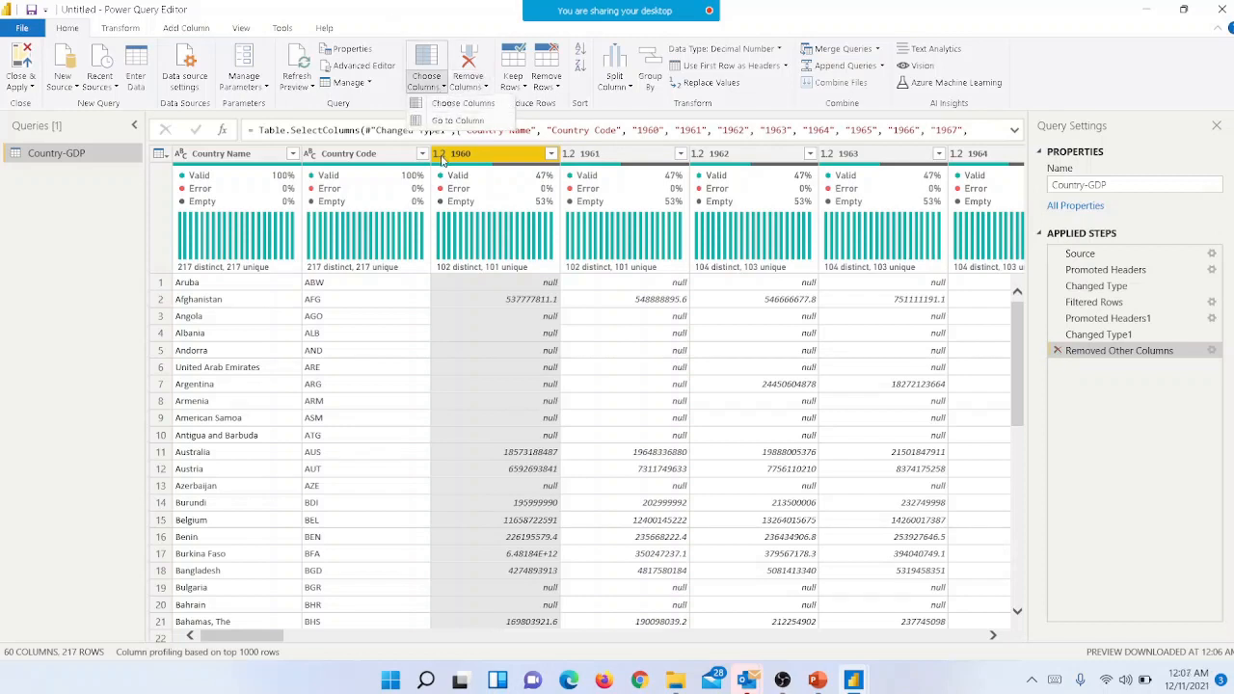
click(458, 108)
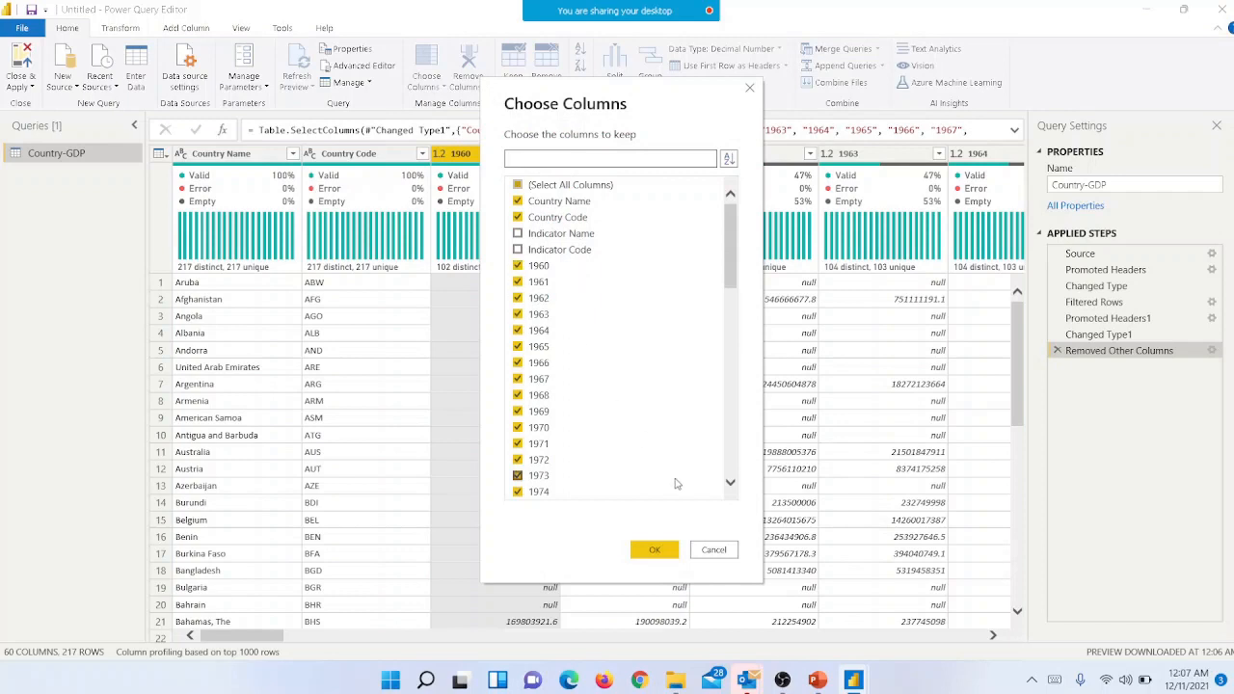
click(715, 550)
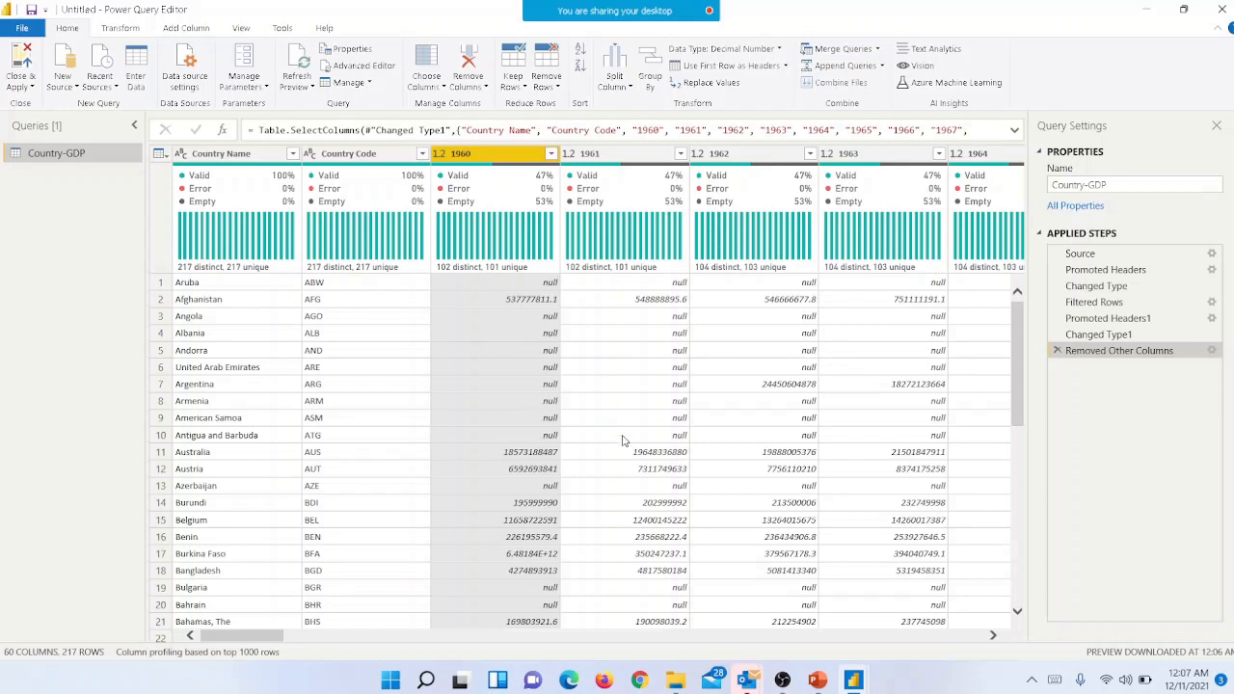
Examine how the GDP values are spread across the separate year columns, from 1960 into the 1970s and back.
click(640, 401)
key(Right)
key(Right)
key(Right)
key(Right)
key(Right)
key(Right)
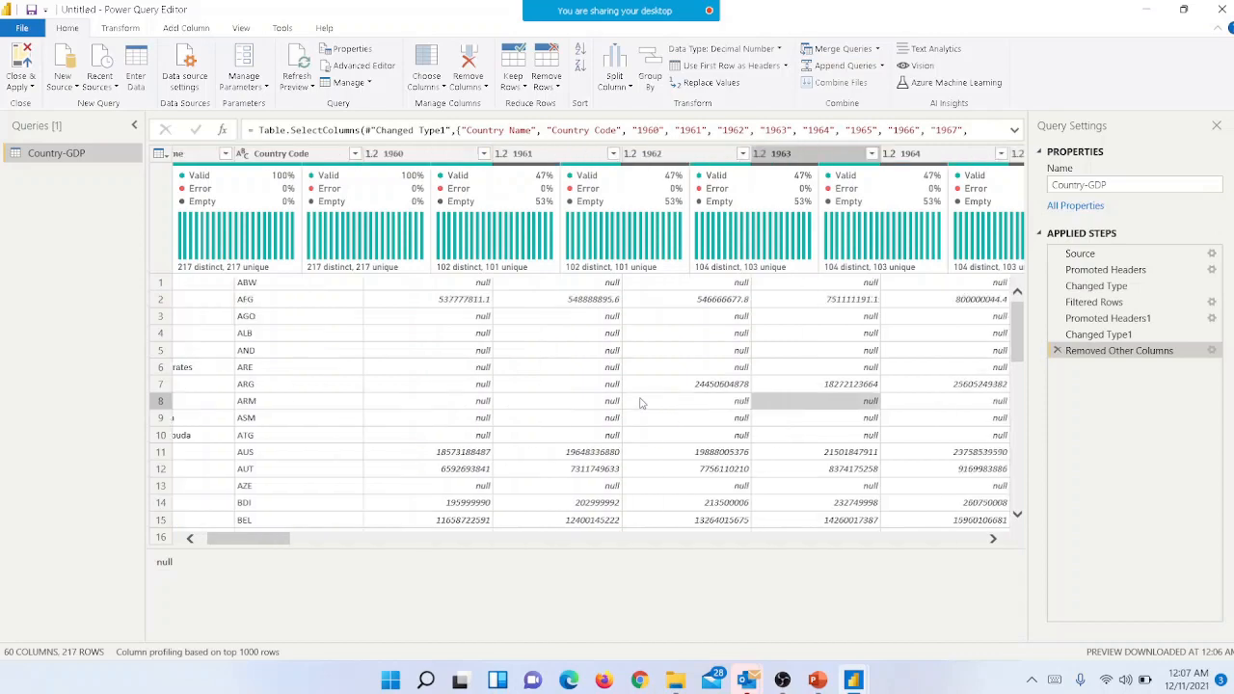
key(Right)
key(Right)
key(Right)
key(Right)
key(Right)
key(Right)
key(Right)
key(Right)
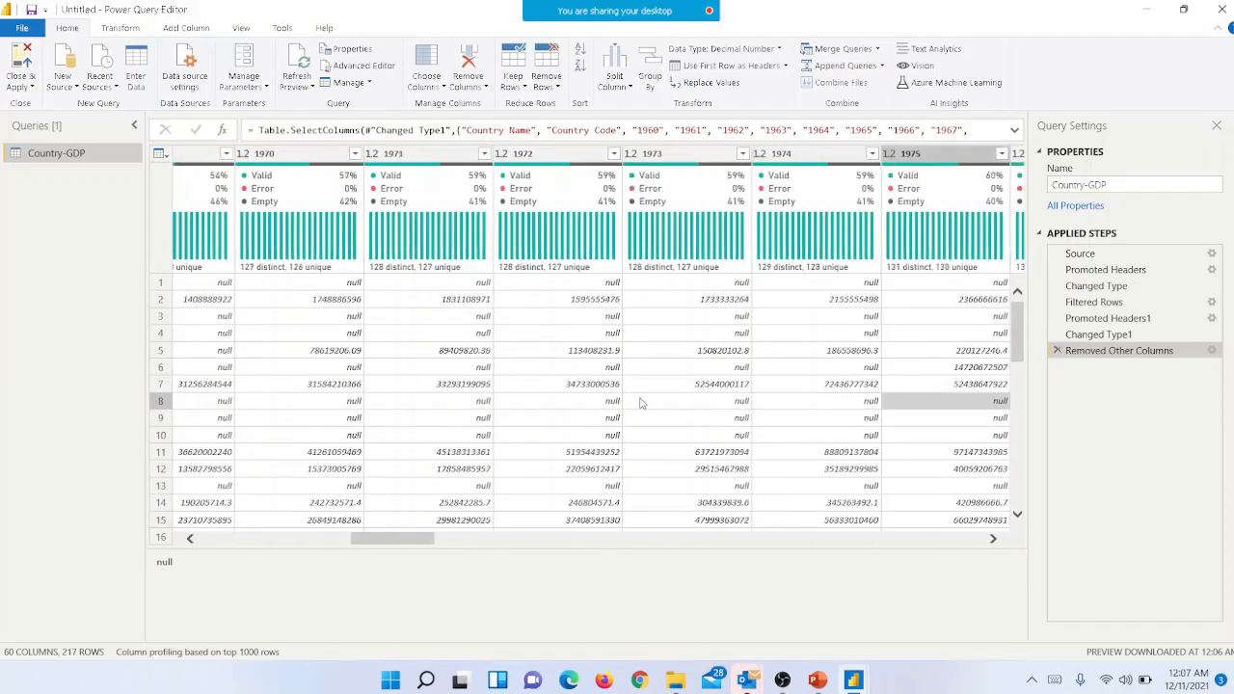
key(Left)
key(Left)
key(Left)
key(Left)
key(Left)
key(Left)
key(Left)
key(Left)
key(Left)
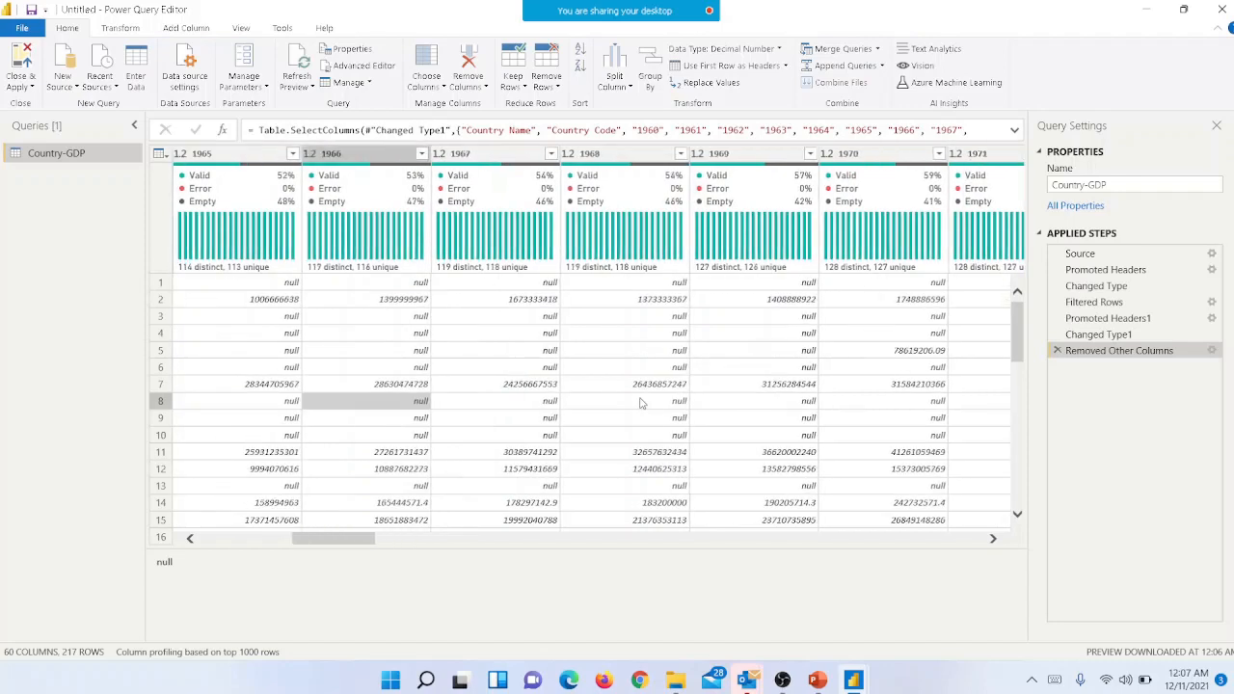
key(Left)
key(Left)
key(Left)
key(Left)
key(Left)
key(Left)
key(Left)
key(Left)
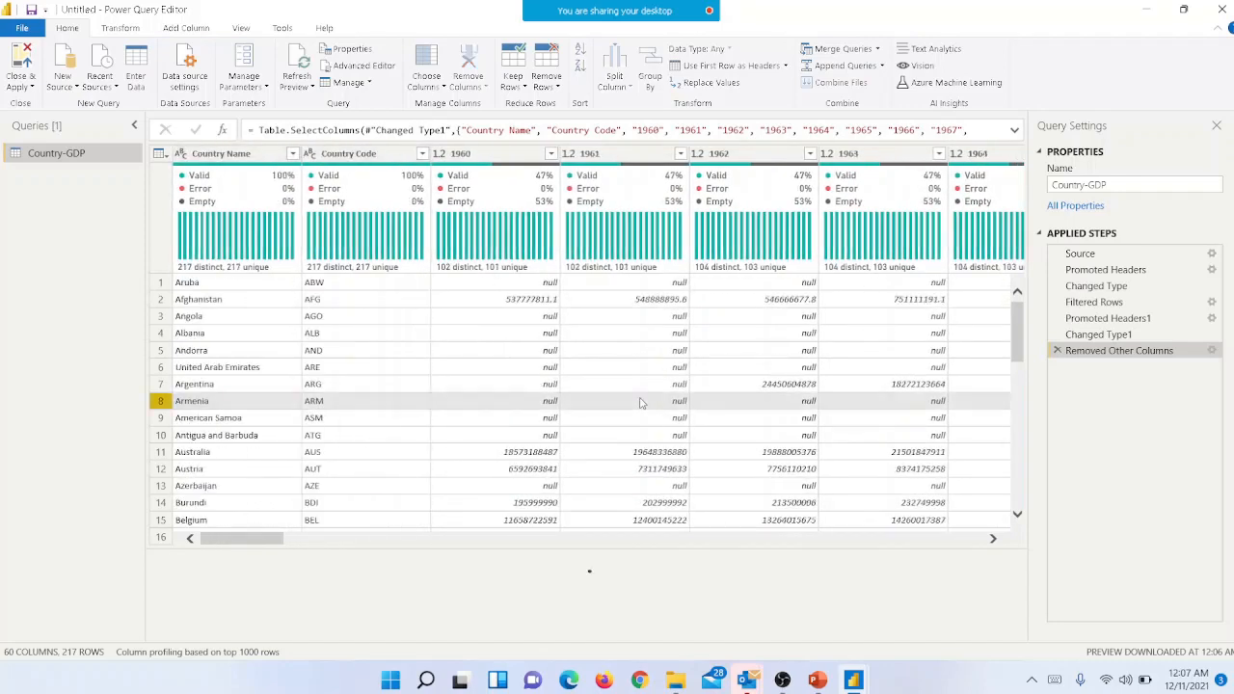
key(Right)
key(Right)
key(Right)
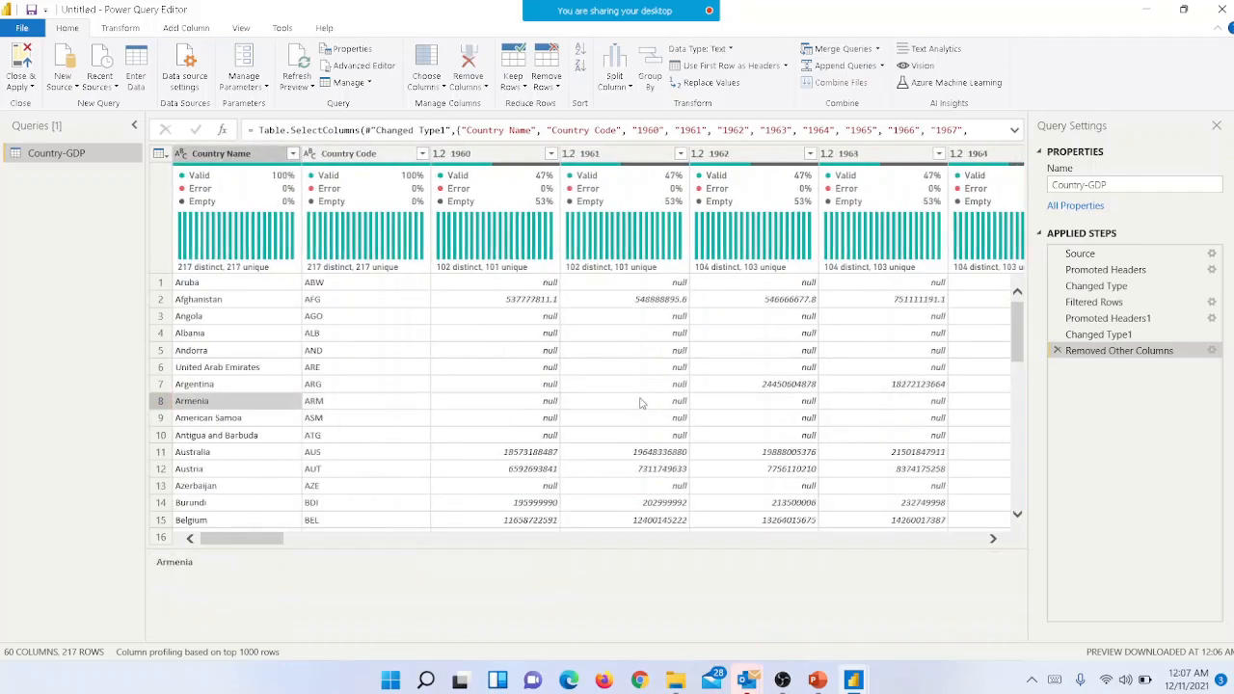
Inspect the first rows and the column quality statistics of the 1960 column.
key(Up)
key(Up)
key(Up)
key(Up)
key(Up)
key(Up)
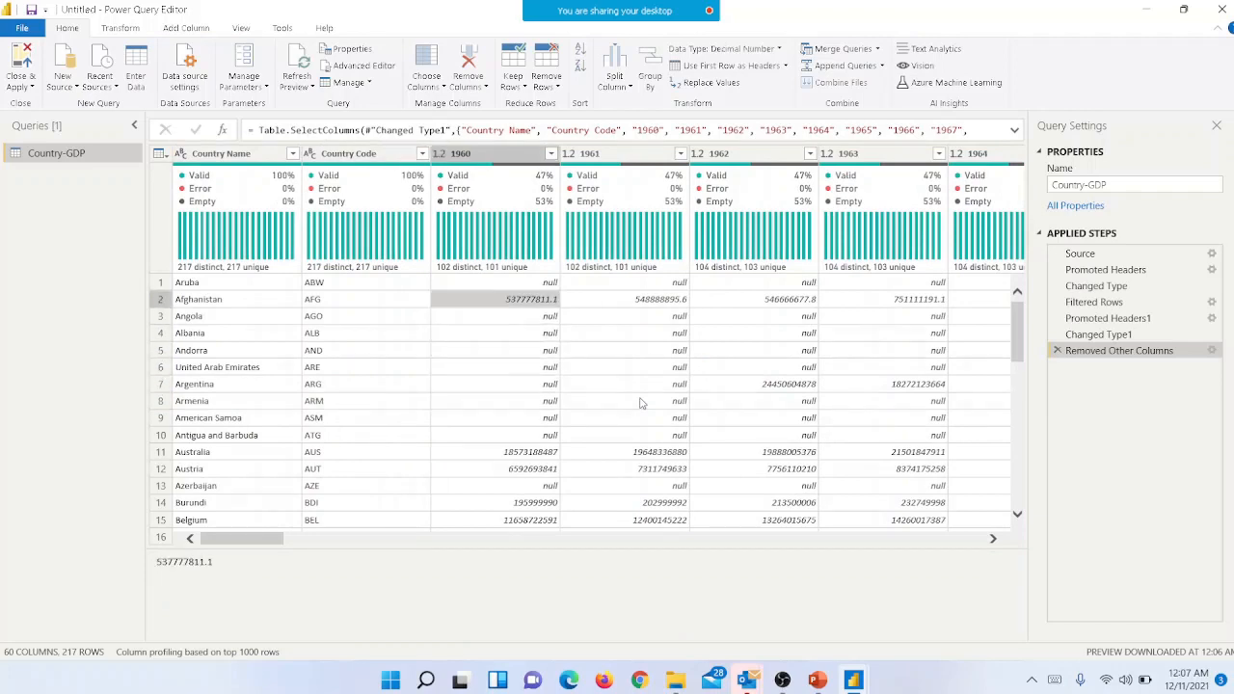
click(470, 285)
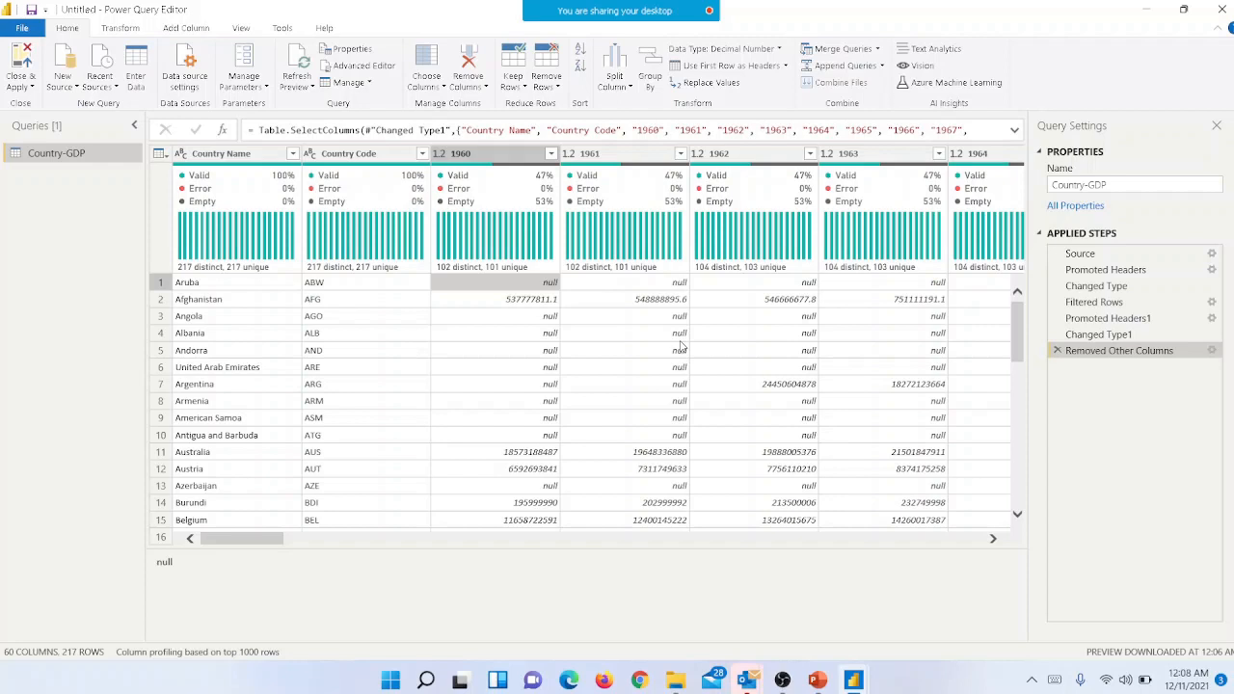
click(443, 228)
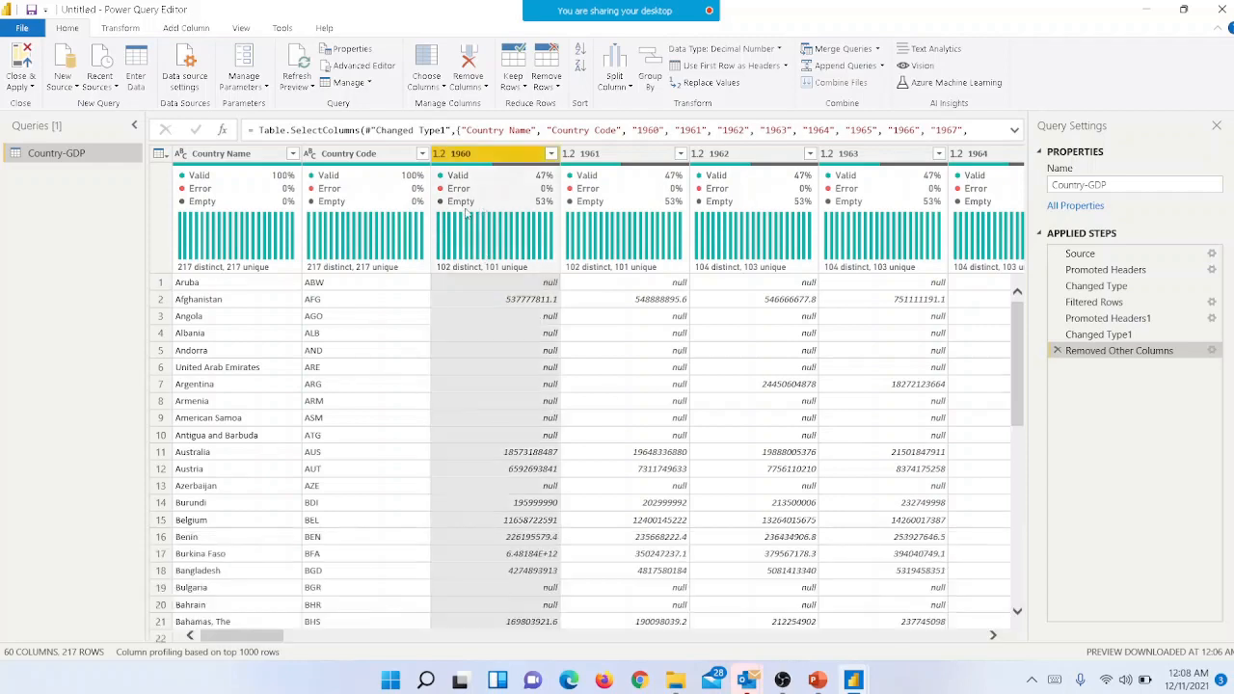
click(598, 384)
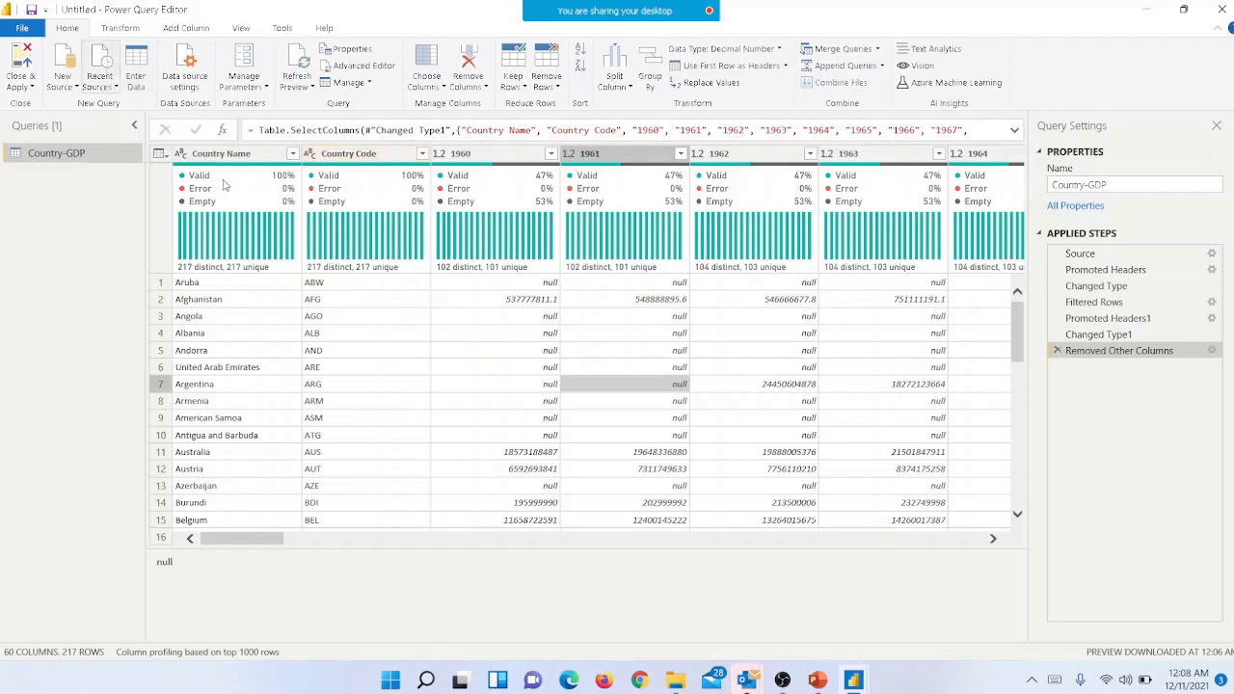
Unpivot all columns other than Country Name and Country Code into attribute and value rows.
click(120, 28)
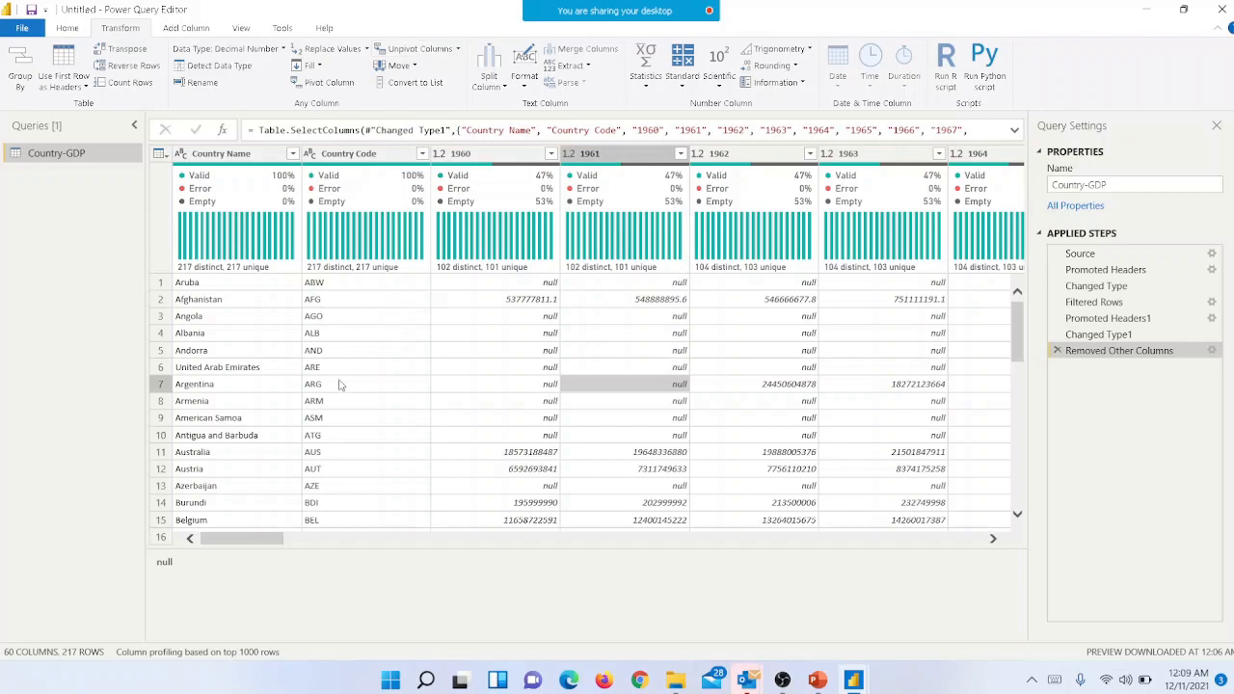
click(228, 334)
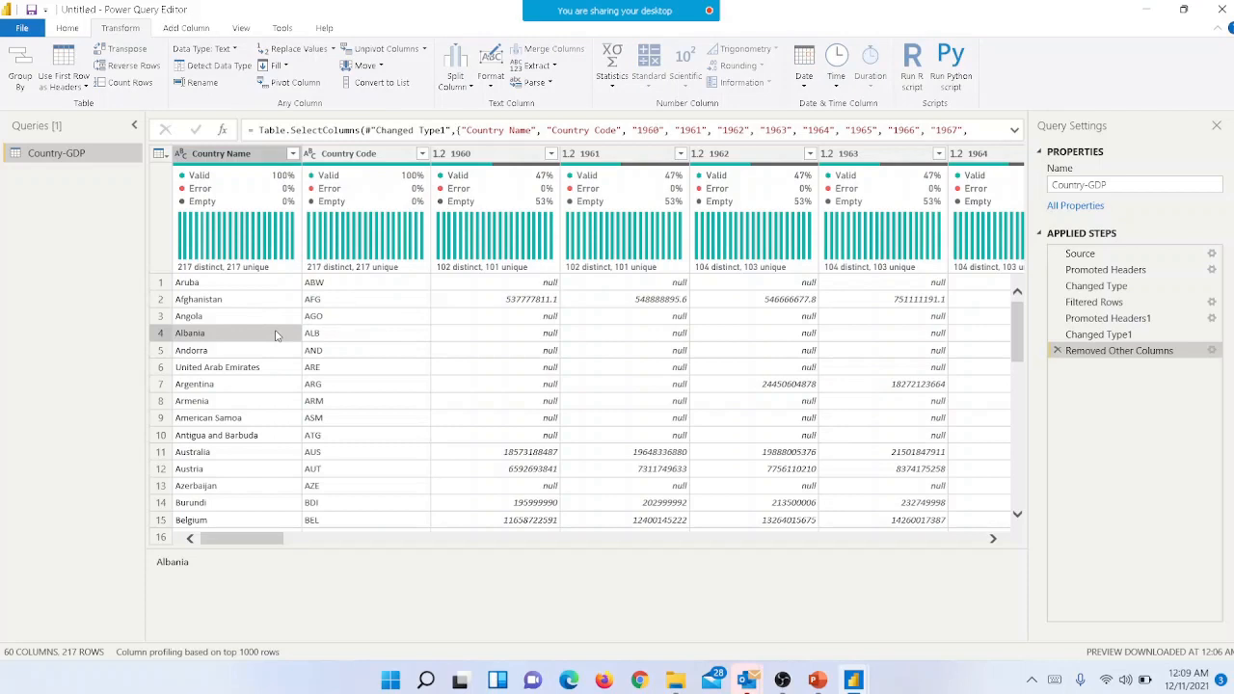
click(241, 153)
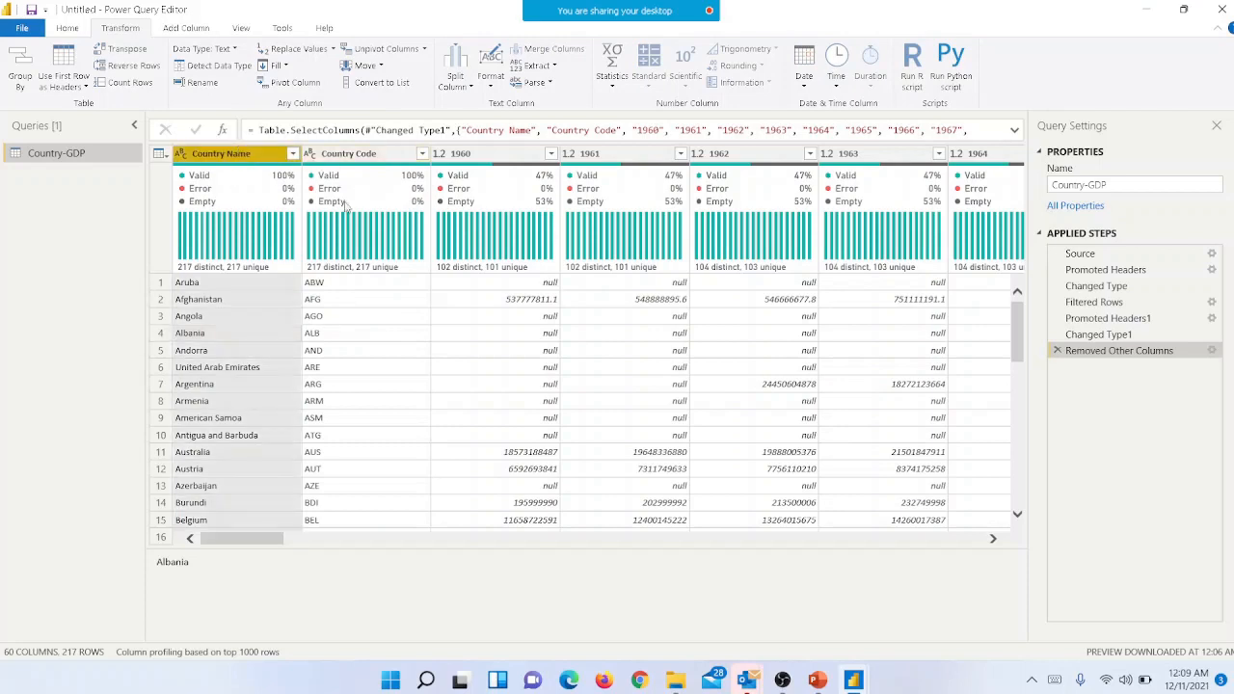
ctrl+click(365, 154)
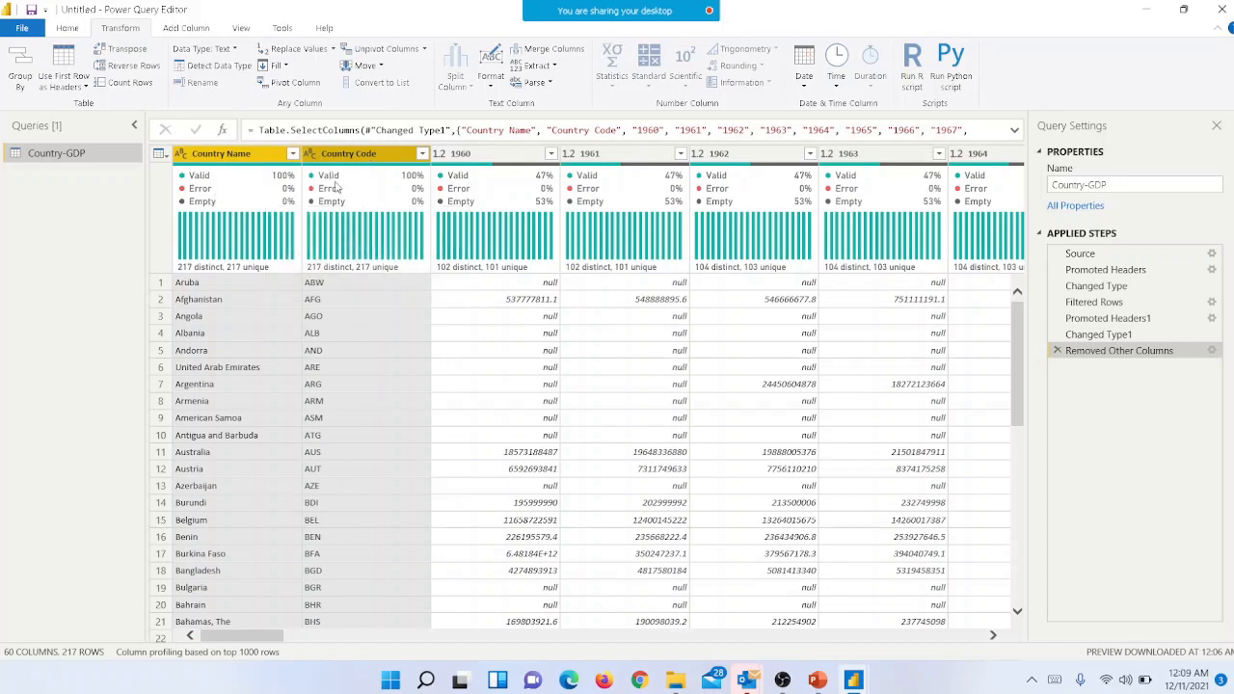
mouse_move(340, 186)
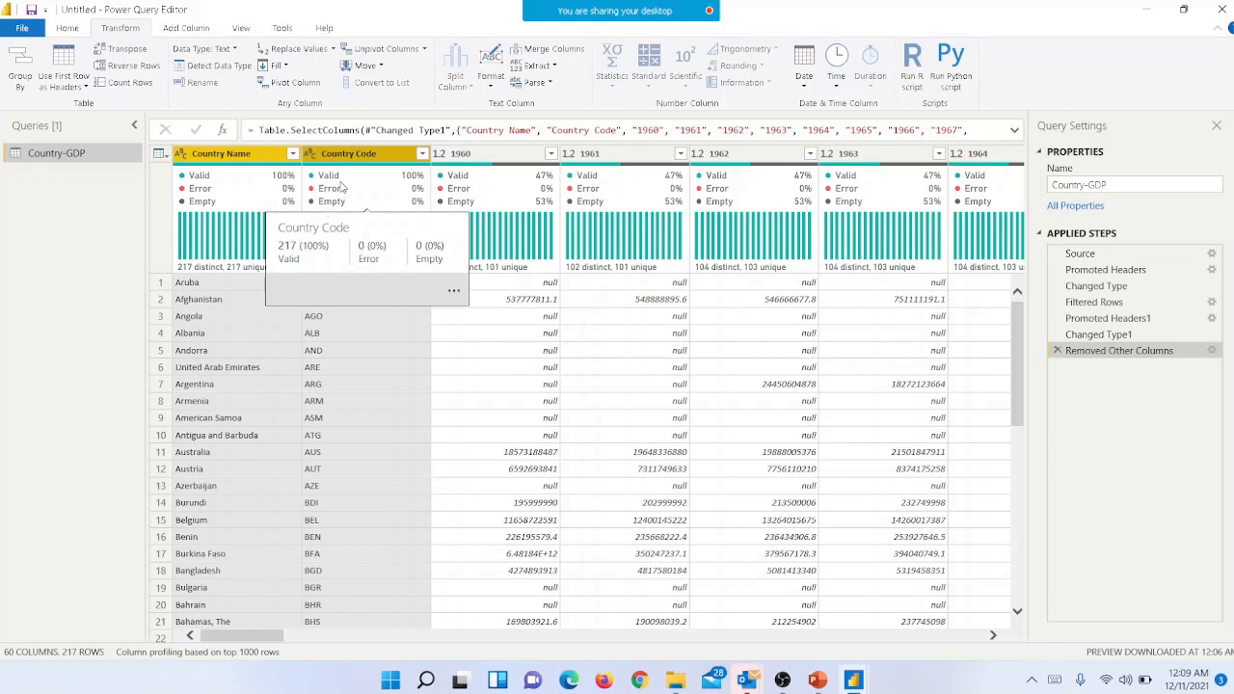
click(424, 50)
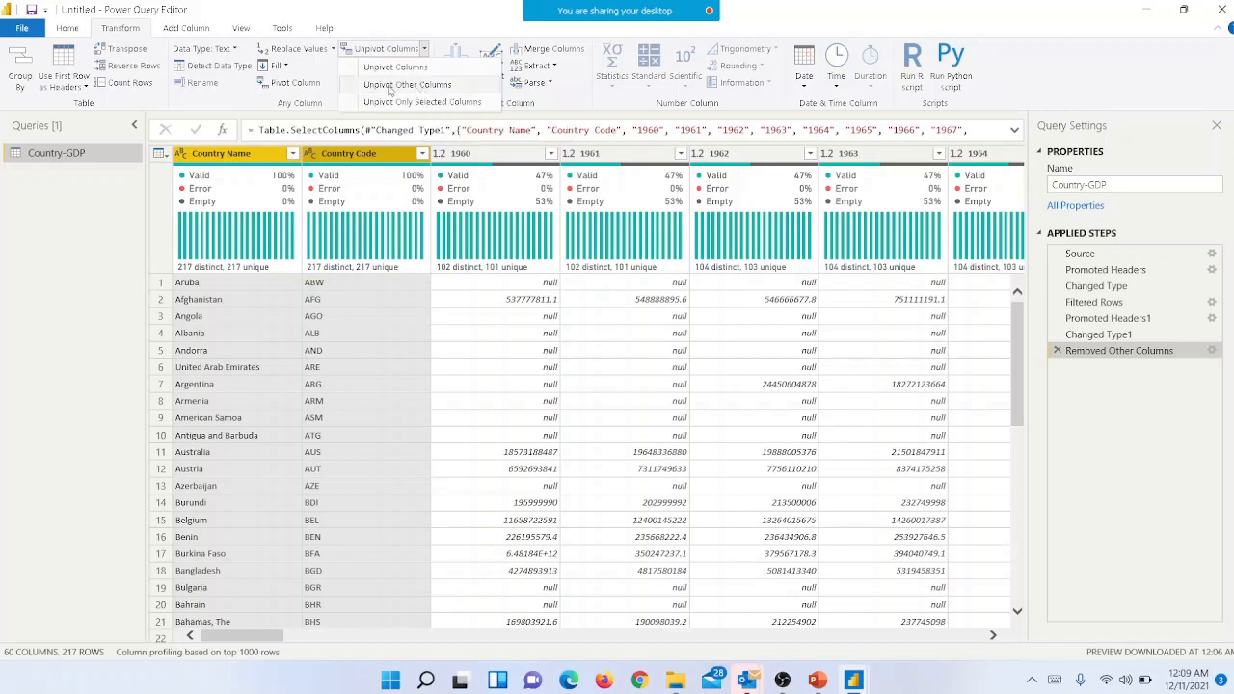
click(433, 85)
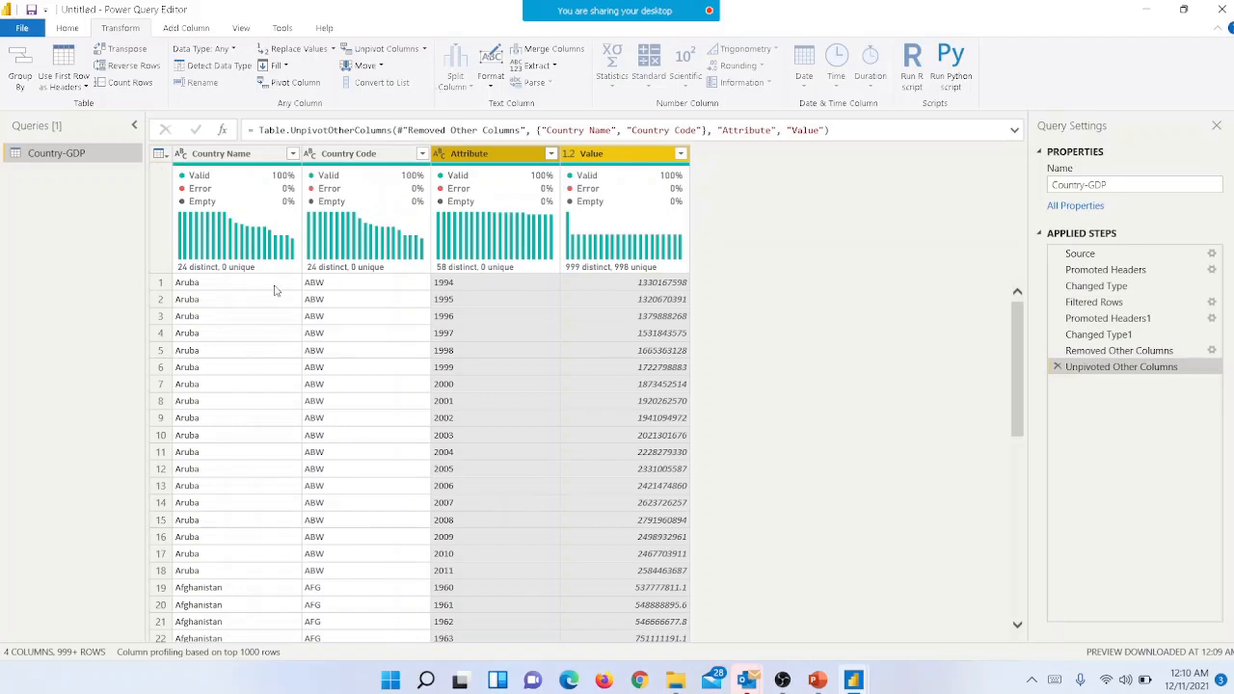
Rename the Attribute column to Year.
click(381, 314)
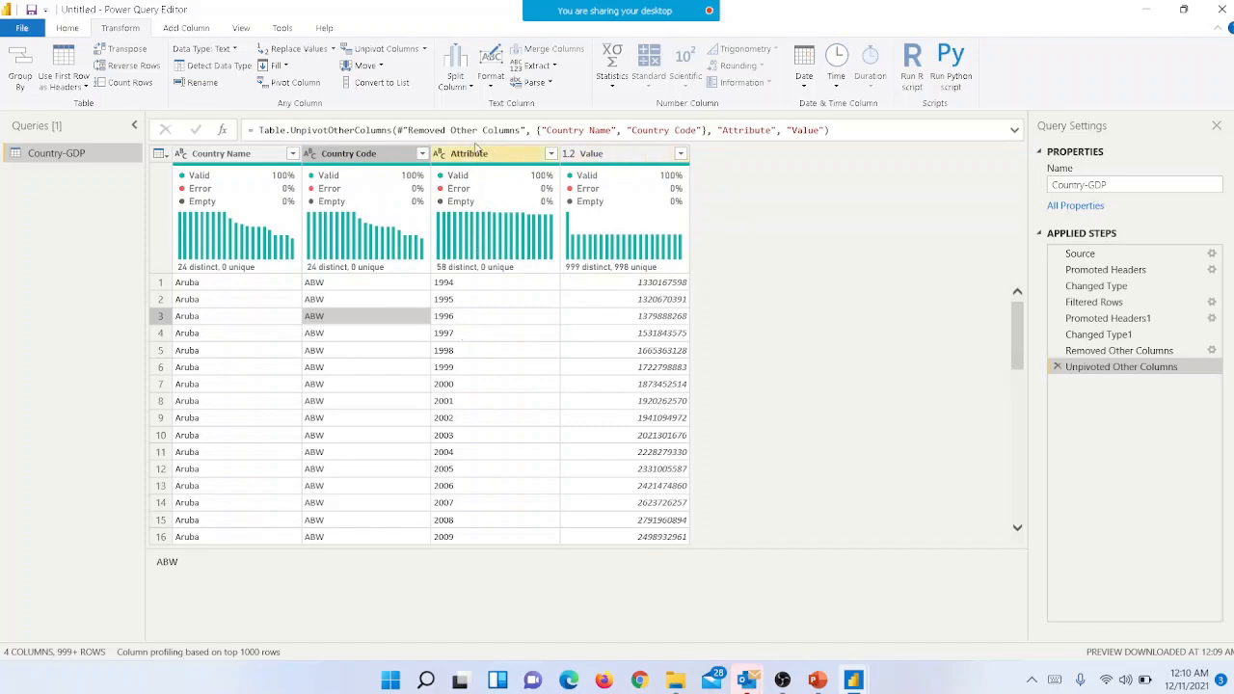
double_click(472, 154)
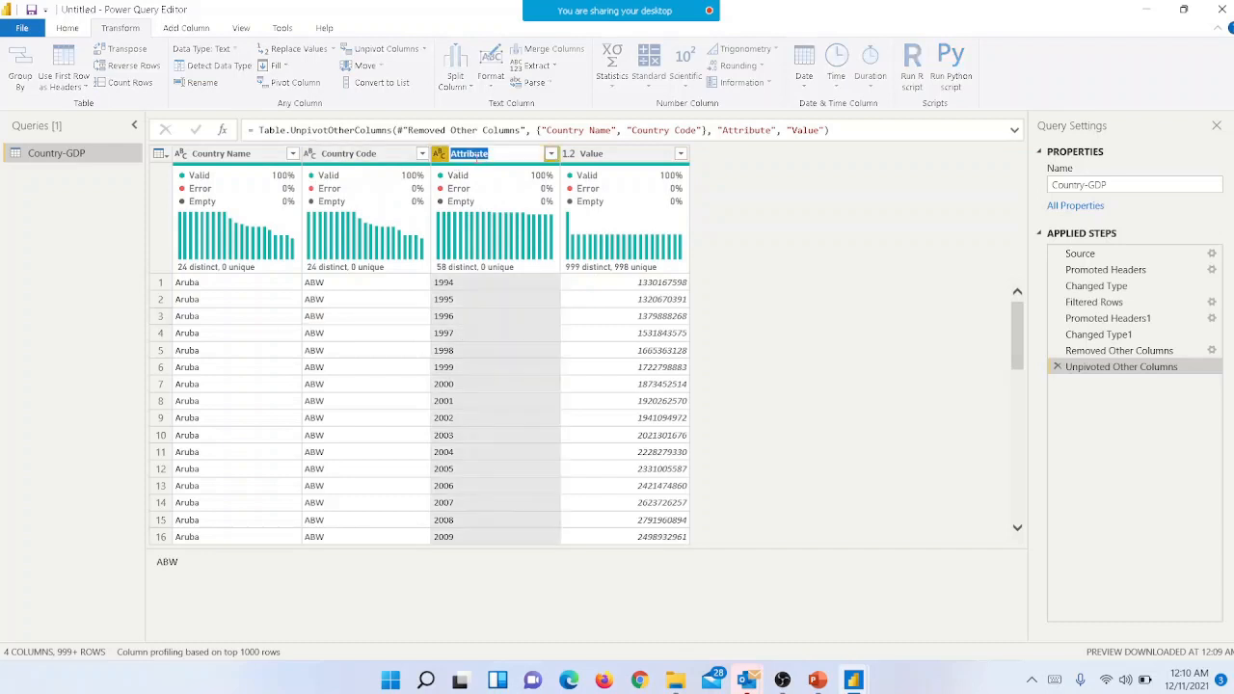
text(Year)
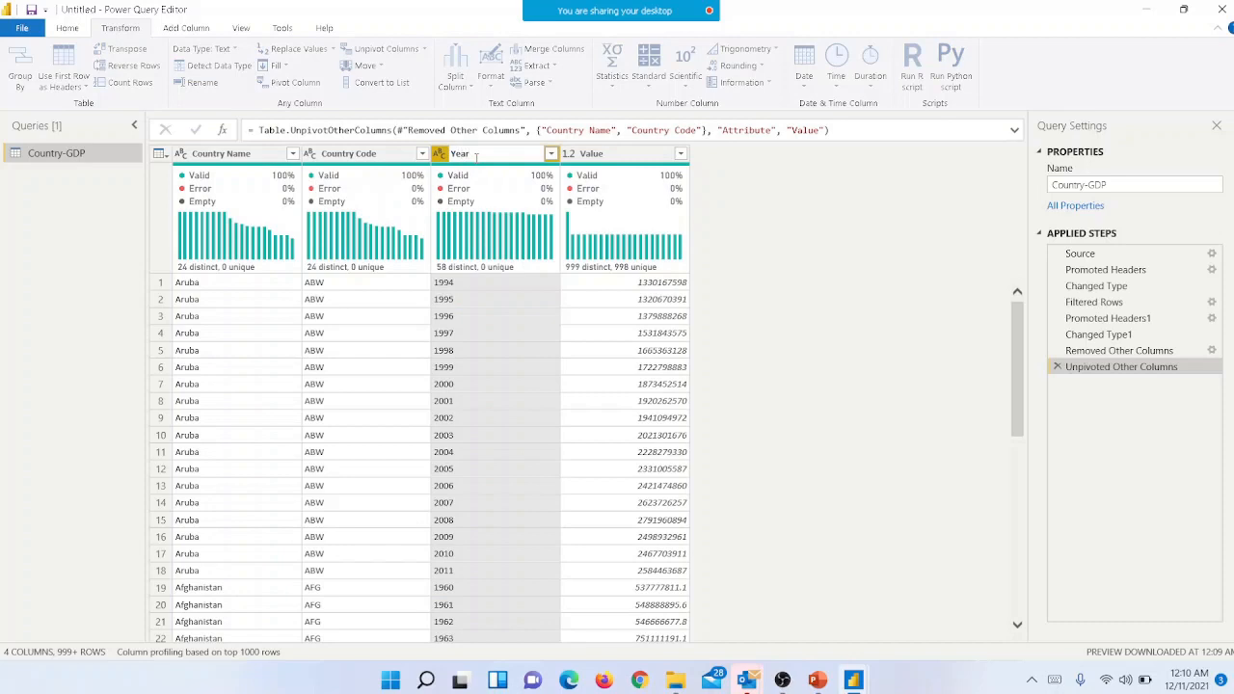
key(Return)
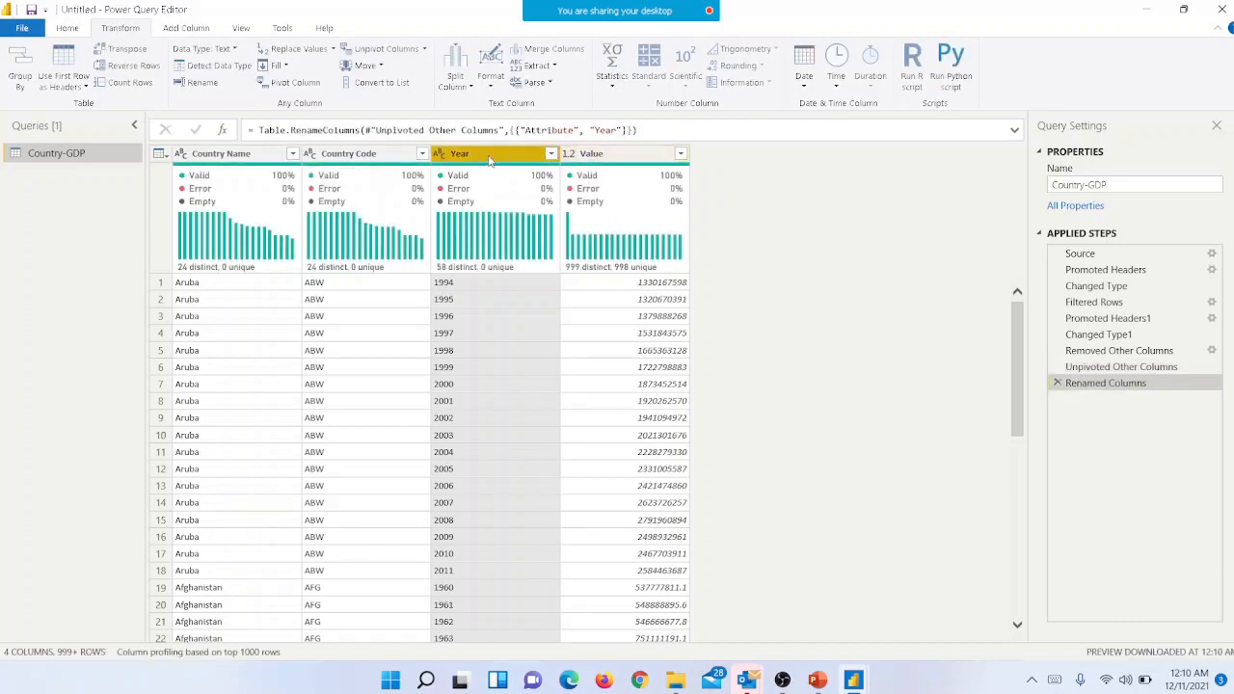
Rename the Value column to CountryGDP (USD).
right_click(590, 160)
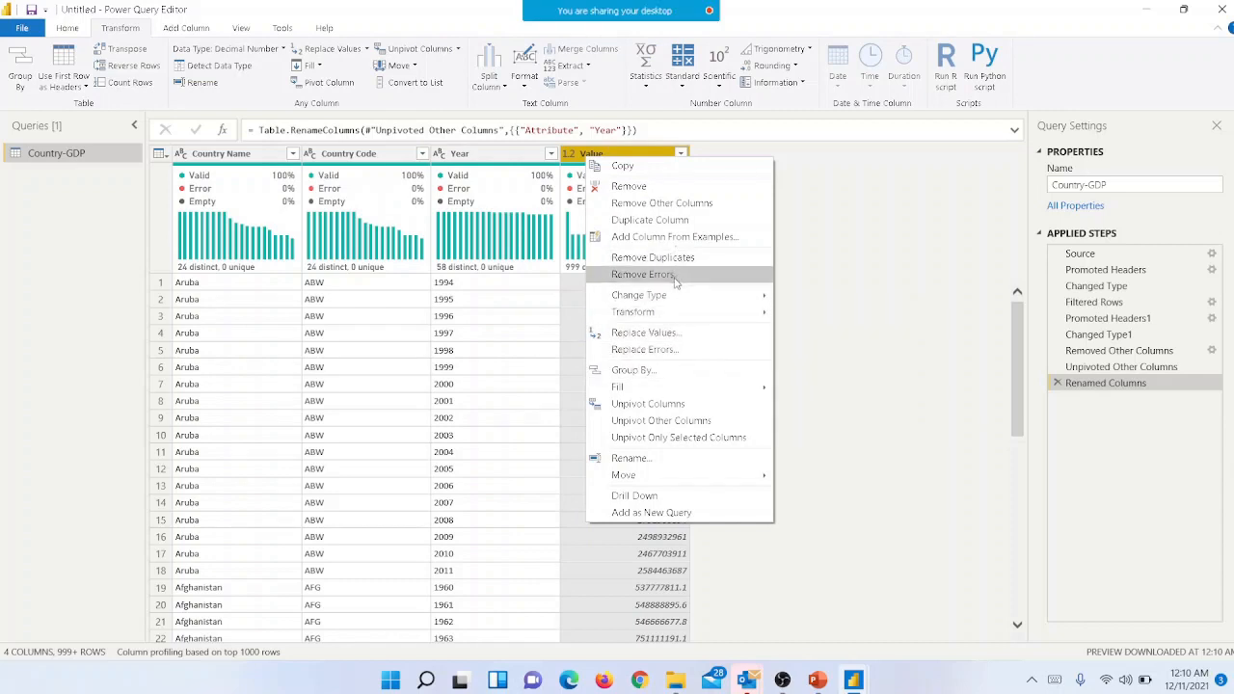
click(661, 462)
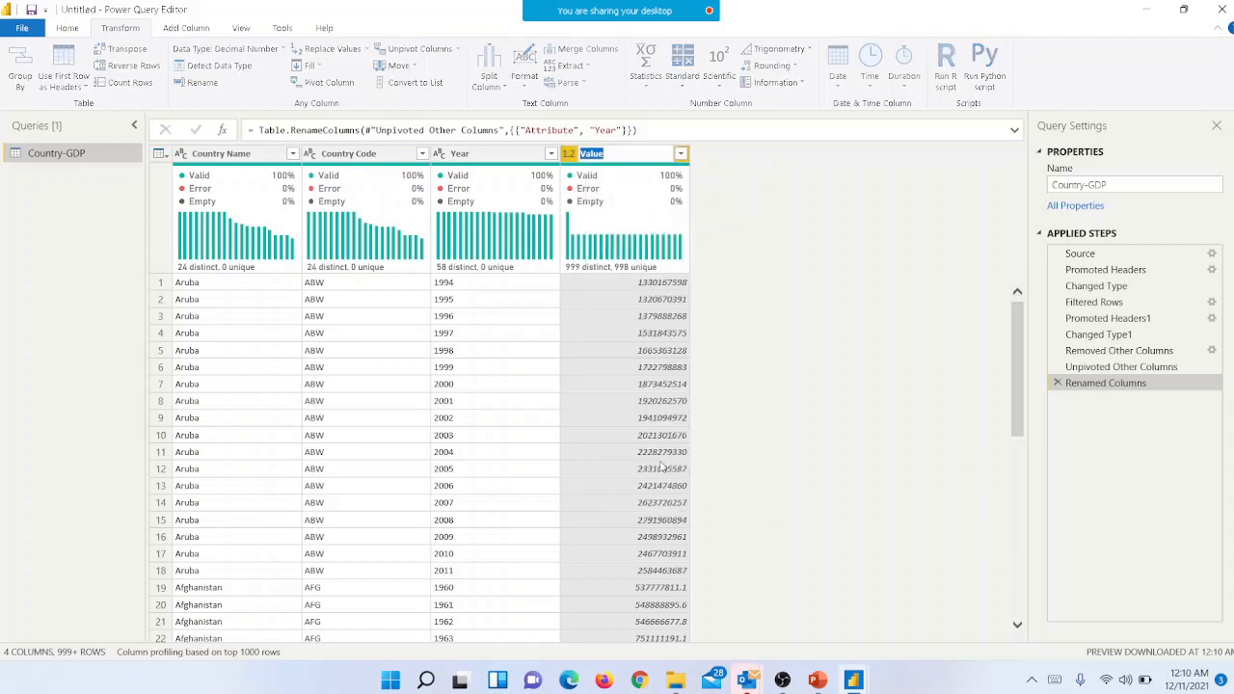
text(CountryGDP (USD))
key(Return)
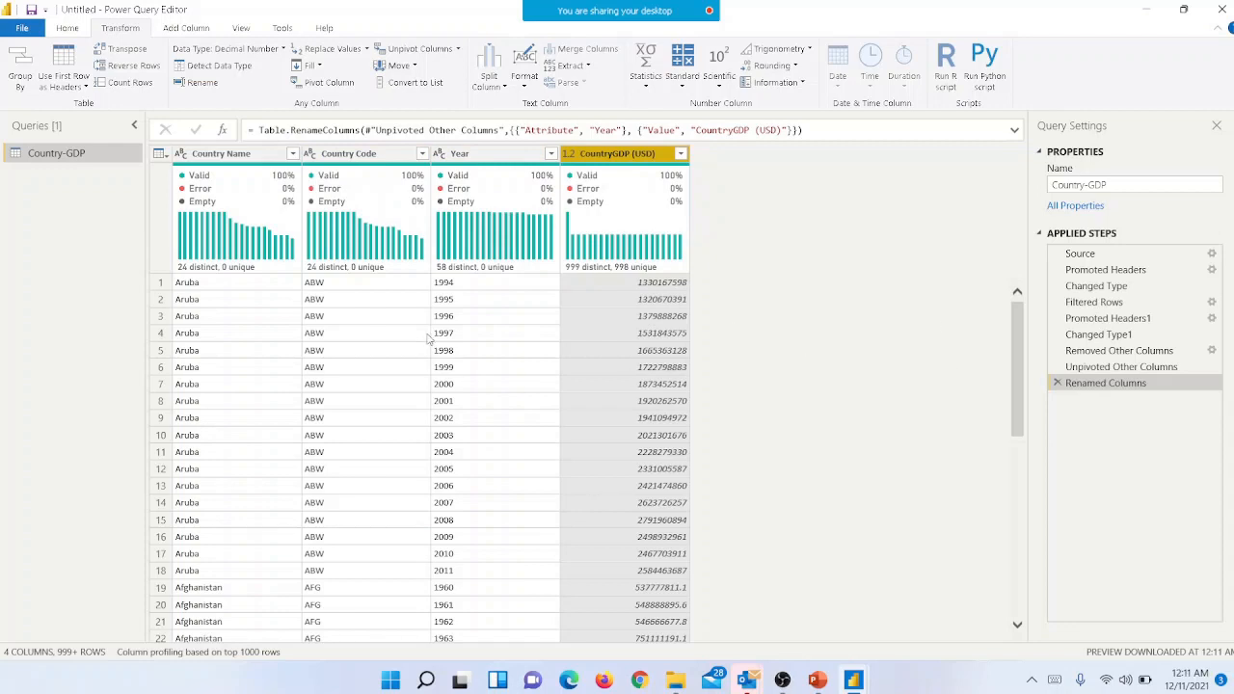
Check the unpivoted Year values row by row, from Aruba's entries into Afghanistan's.
click(469, 323)
key(Down)
key(Down)
key(Down)
key(Down)
key(Down)
key(Down)
key(Down)
key(Down)
key(Down)
key(Down)
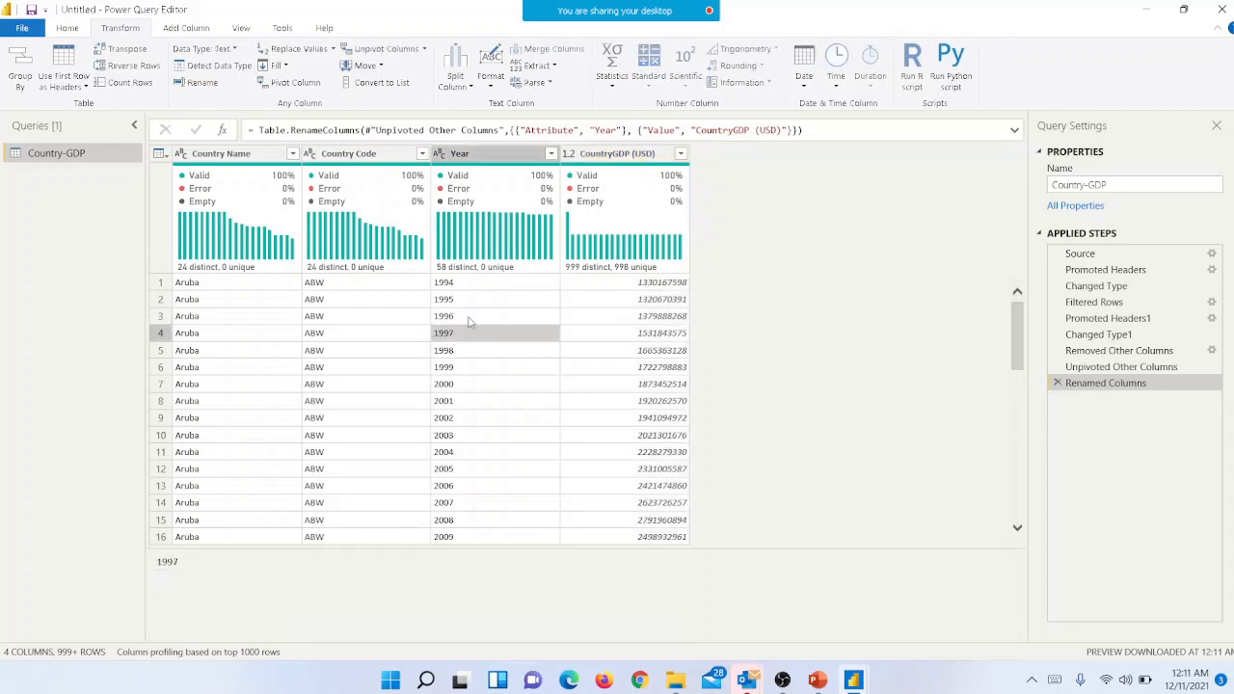
key(Down)
key(Down)
key(Down)
key(Down)
key(Down)
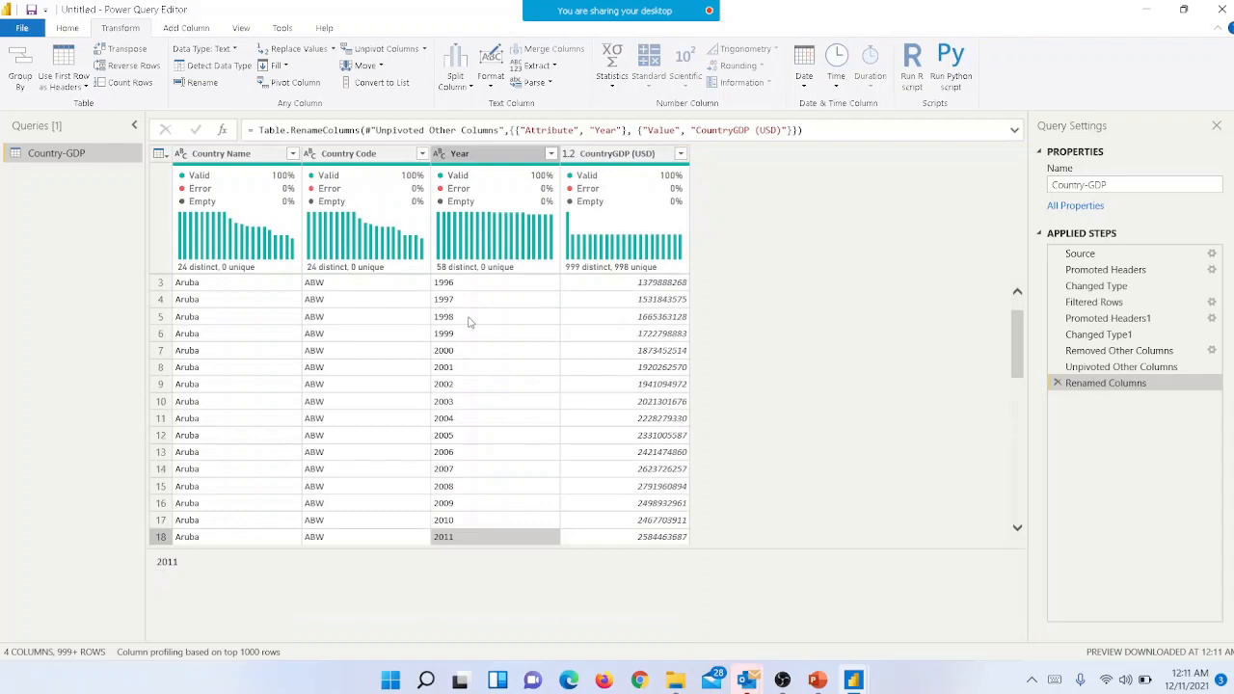
key(Down)
key(Down)
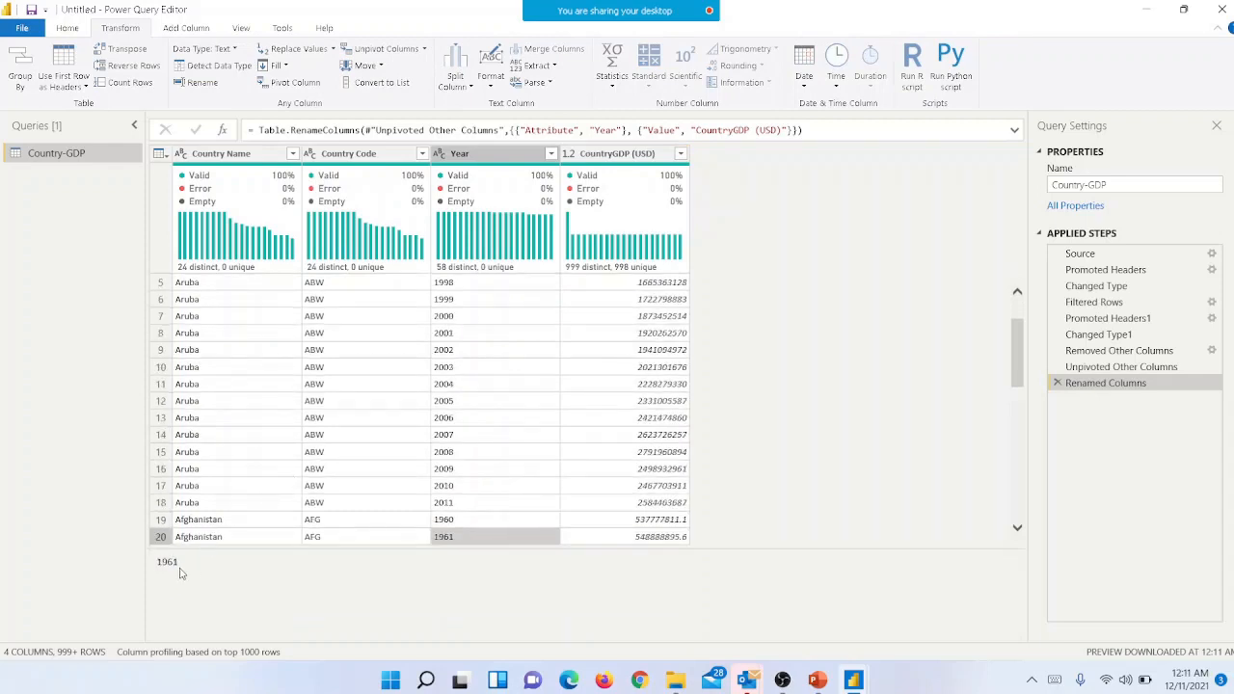
click(228, 579)
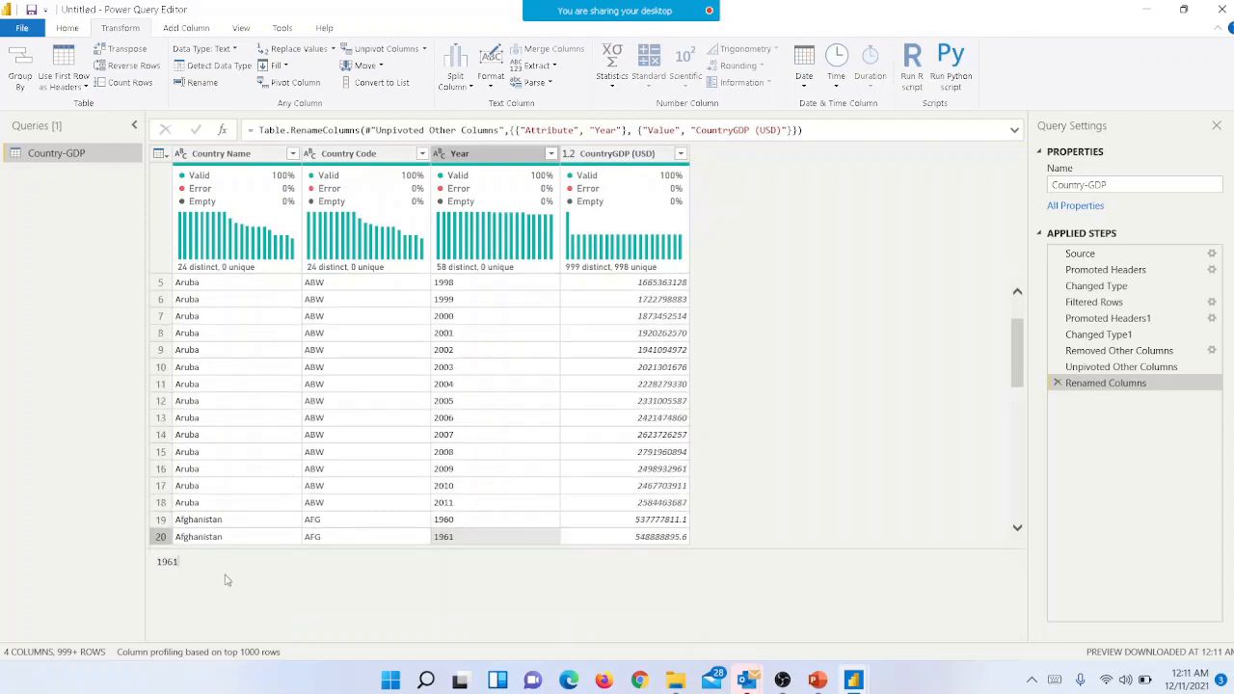
Review the CountryGDP (USD) values by year for Aruba and Afghanistan.
click(672, 458)
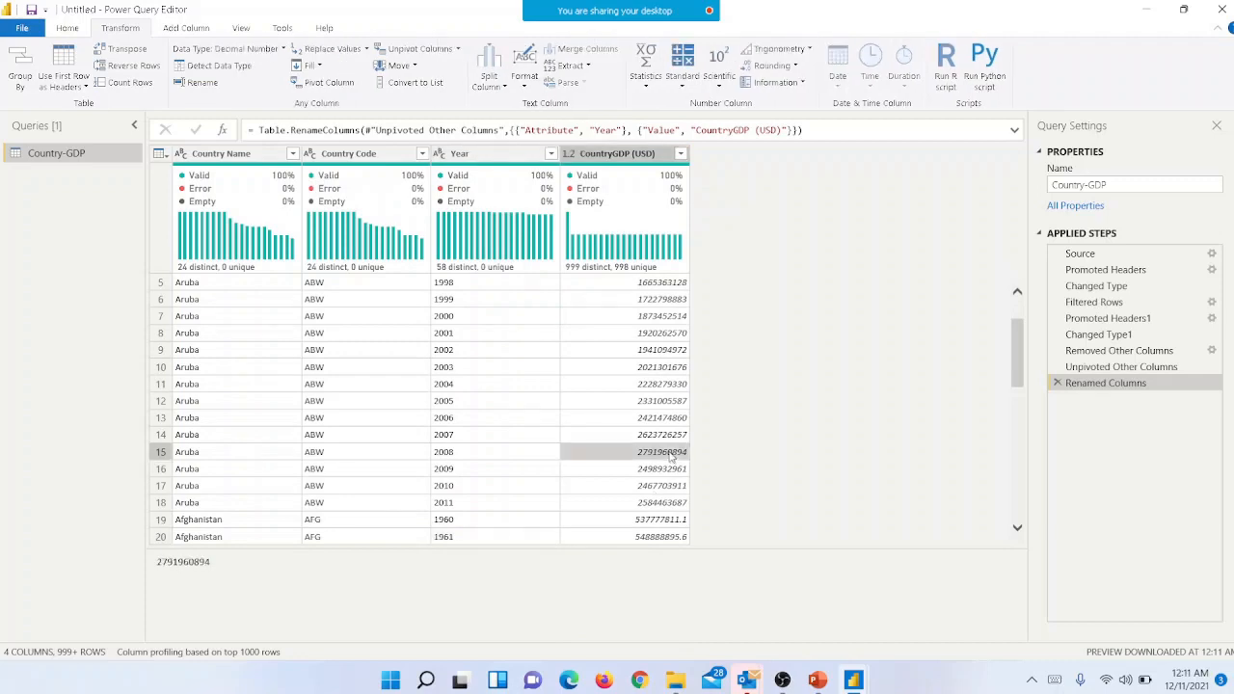
key(Down)
key(Down)
key(Down)
key(Down)
key(Down)
key(Down)
key(Down)
key(Down)
key(Down)
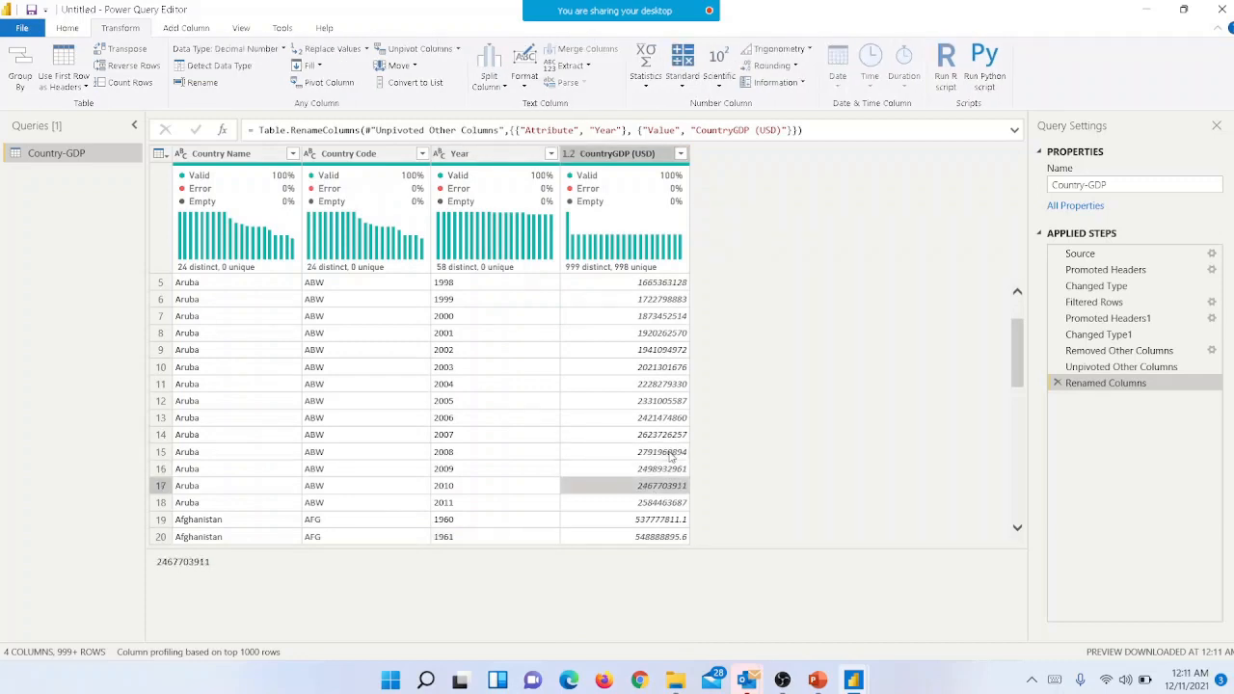
key(Down)
key(Down)
key(Down)
key(Down)
key(Down)
key(Down)
key(Down)
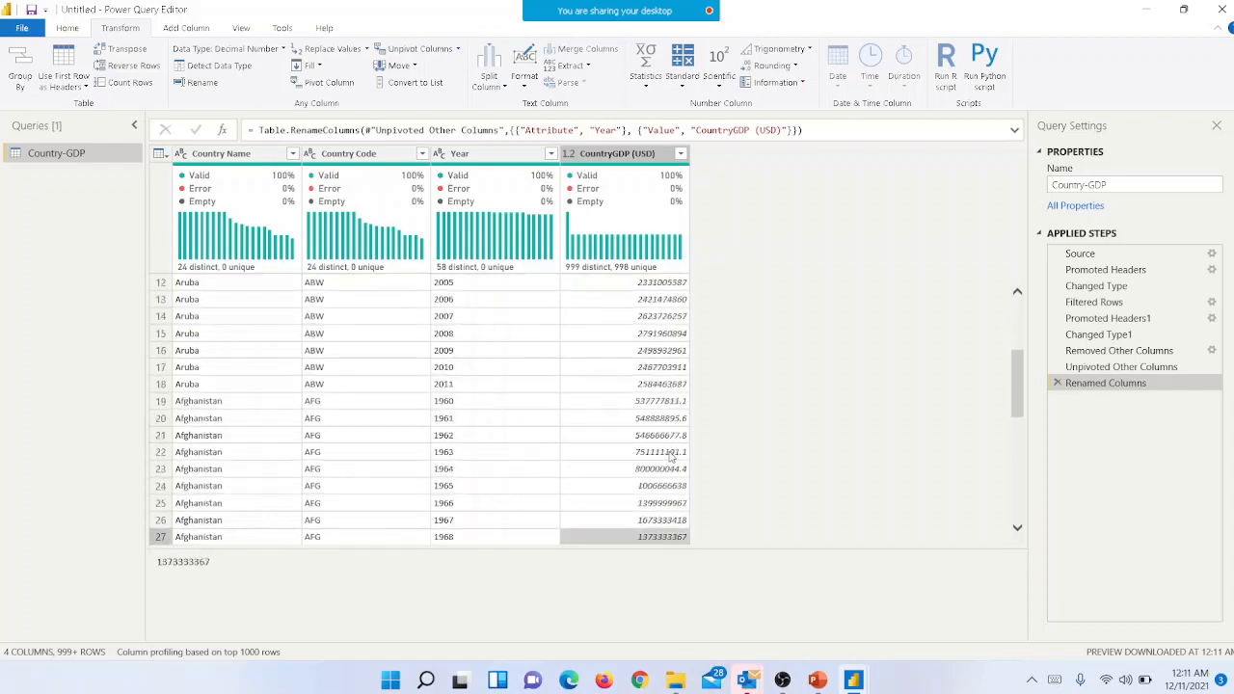
key(Down)
key(Down)
key(Down)
key(Down)
key(Down)
key(Down)
key(Down)
key(Down)
key(Down)
key(Down)
key(Down)
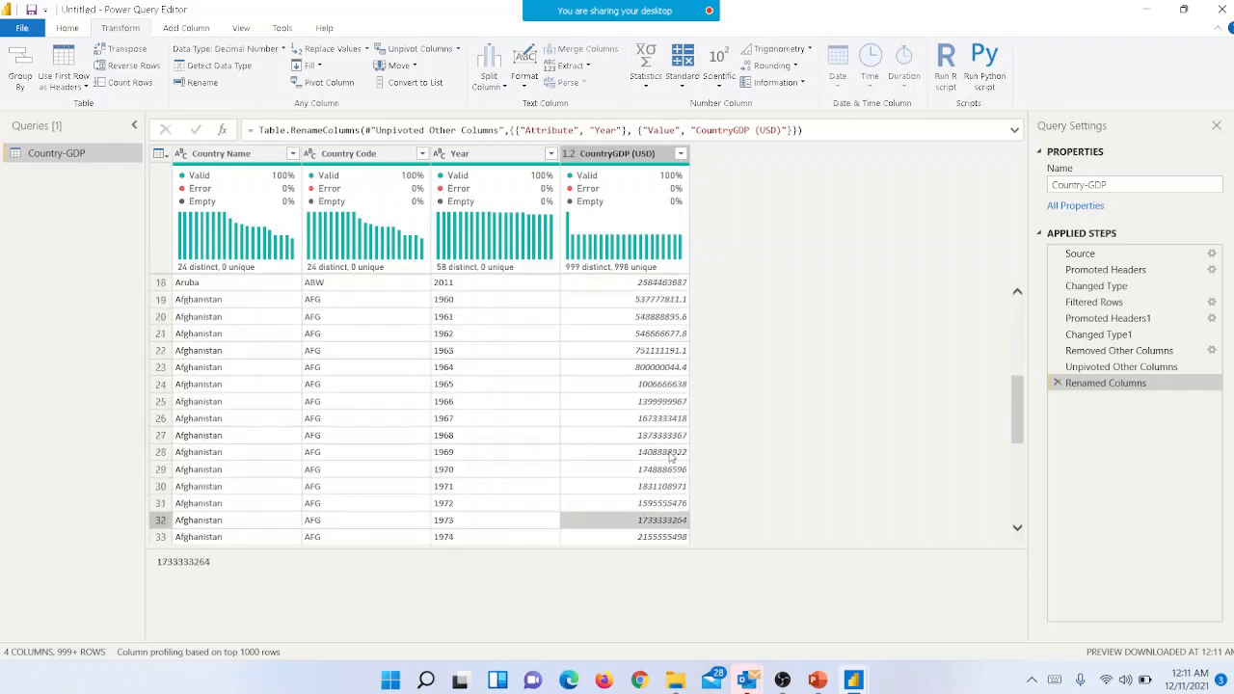
key(Down)
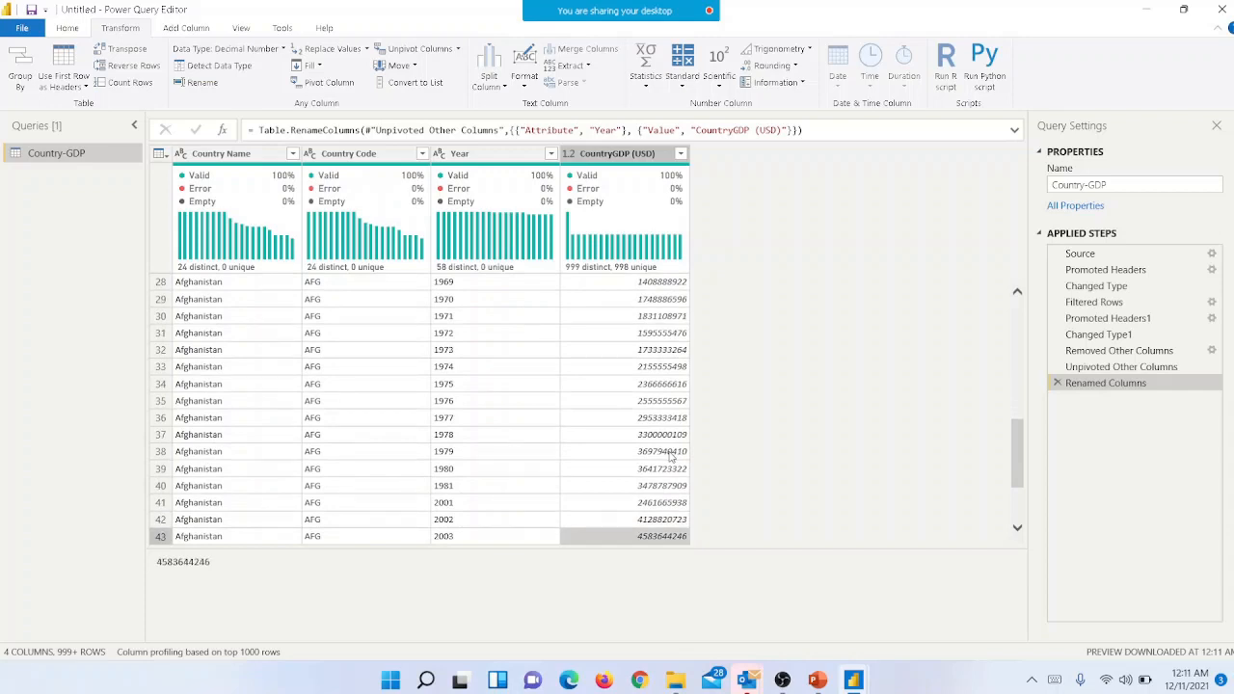
Apply the Country-GDP query changes, close the query editor and return to the report canvas.
drag(1019, 485, 1041, 280)
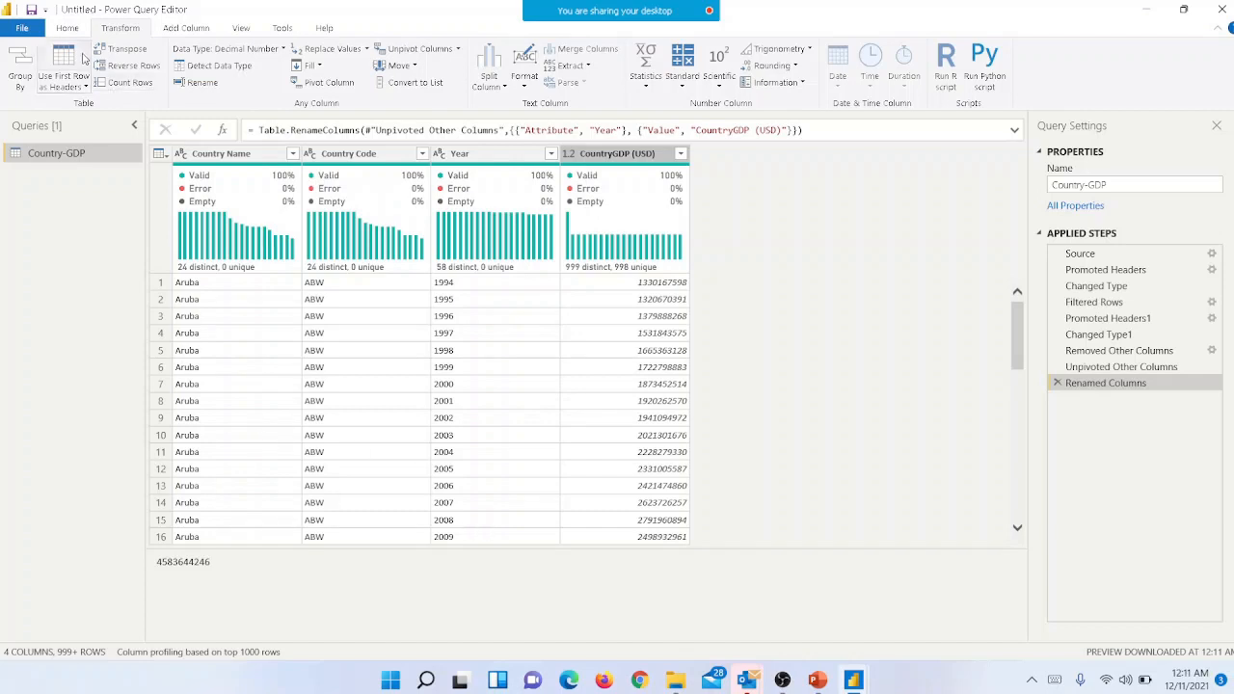
click(68, 28)
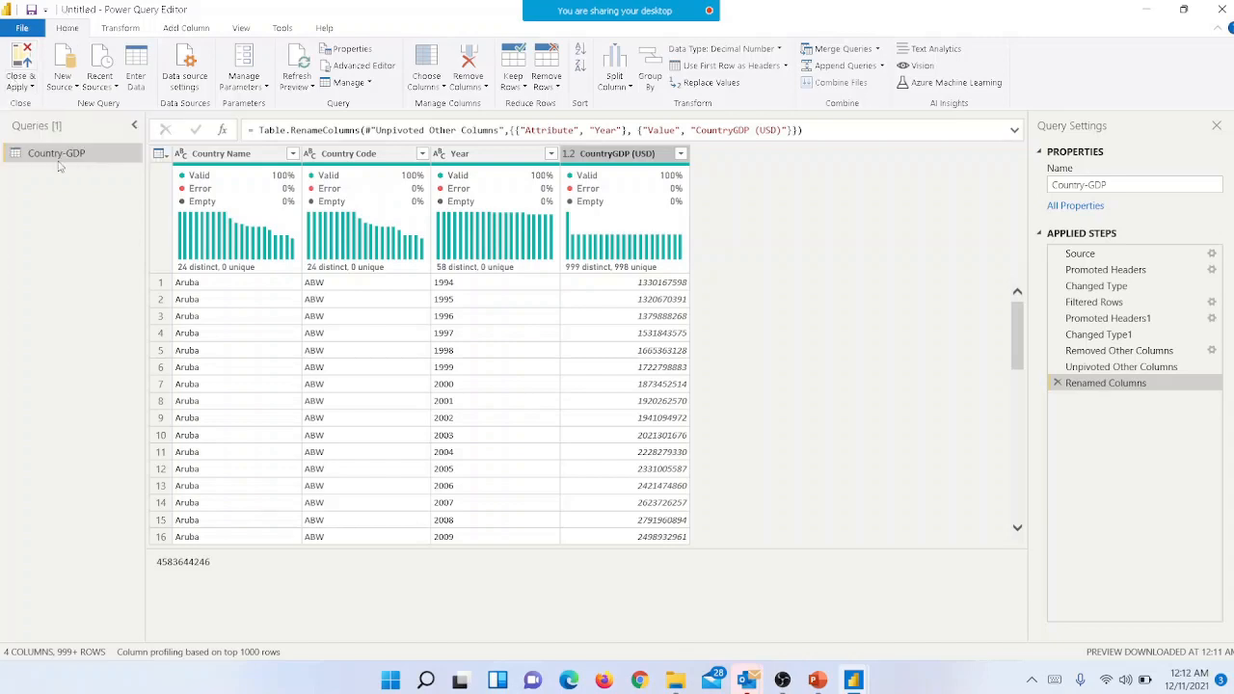
click(19, 88)
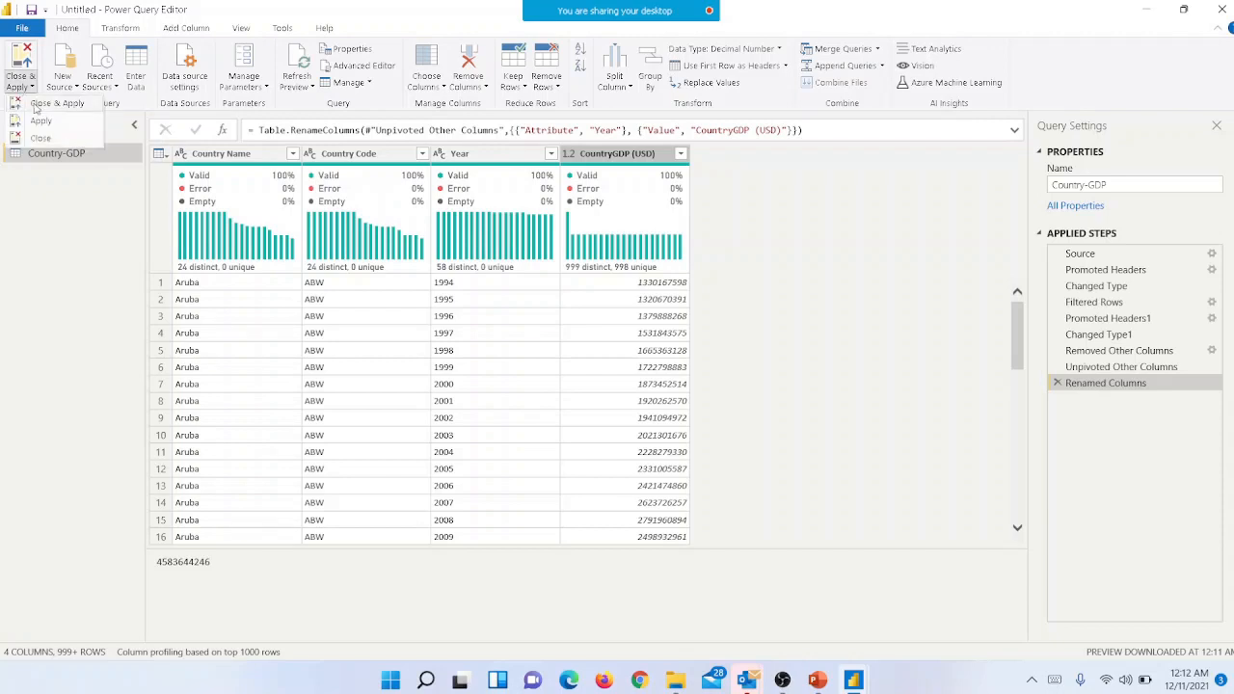
click(36, 108)
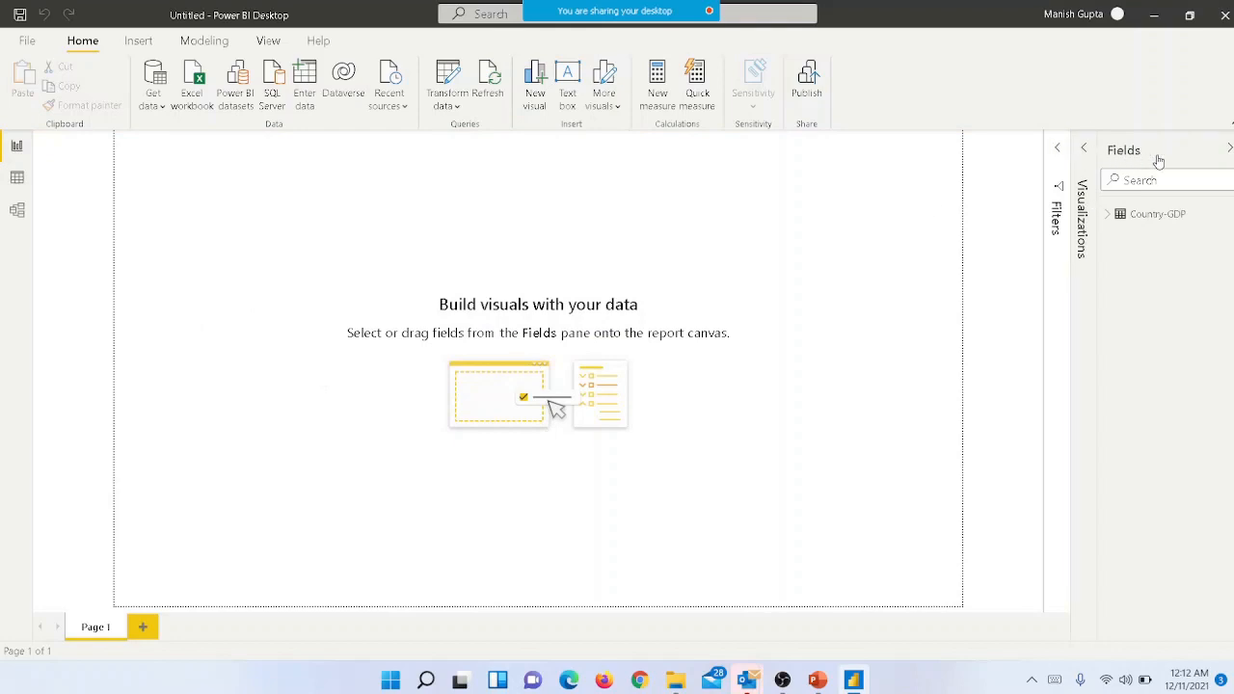
Expand the Country-GDP table to list its fields and show the available visualization types for the empty report page.
click(1109, 214)
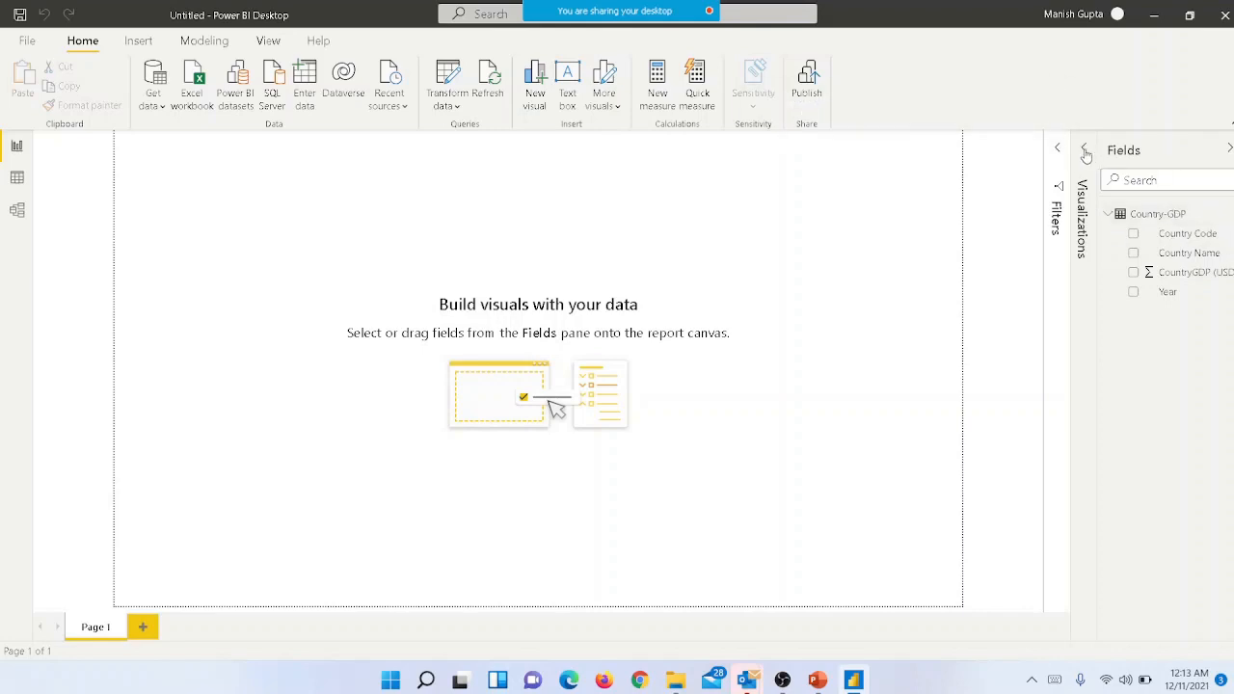
click(1084, 150)
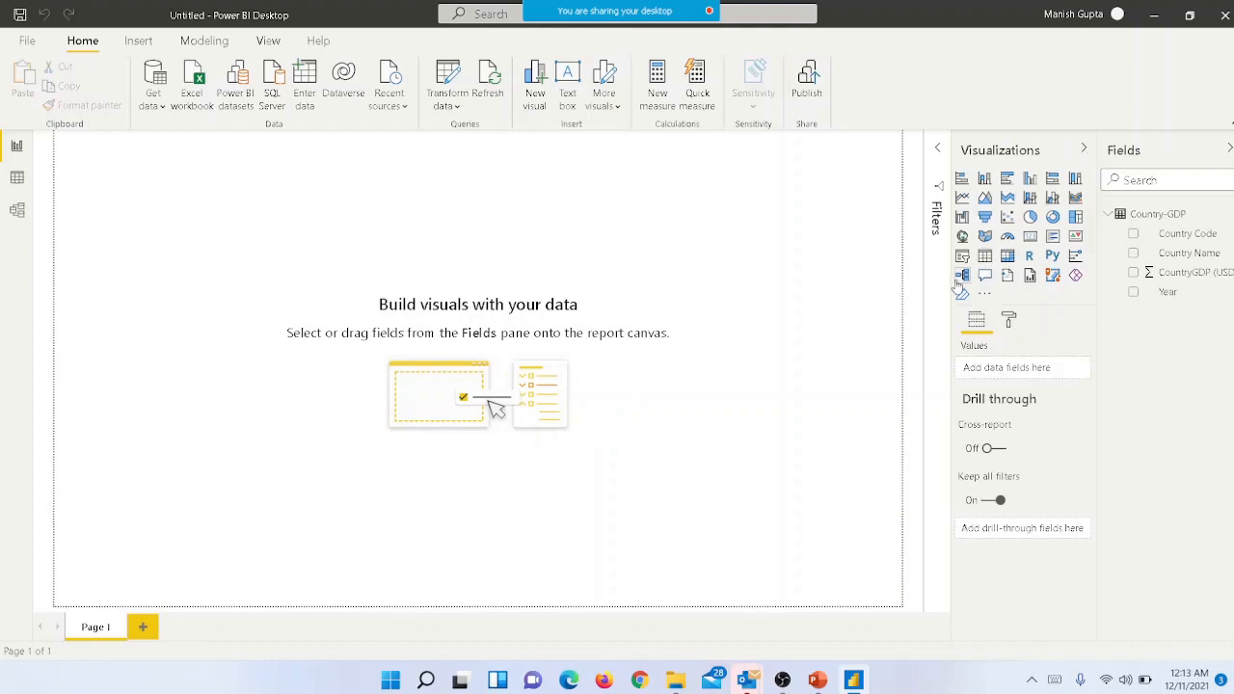